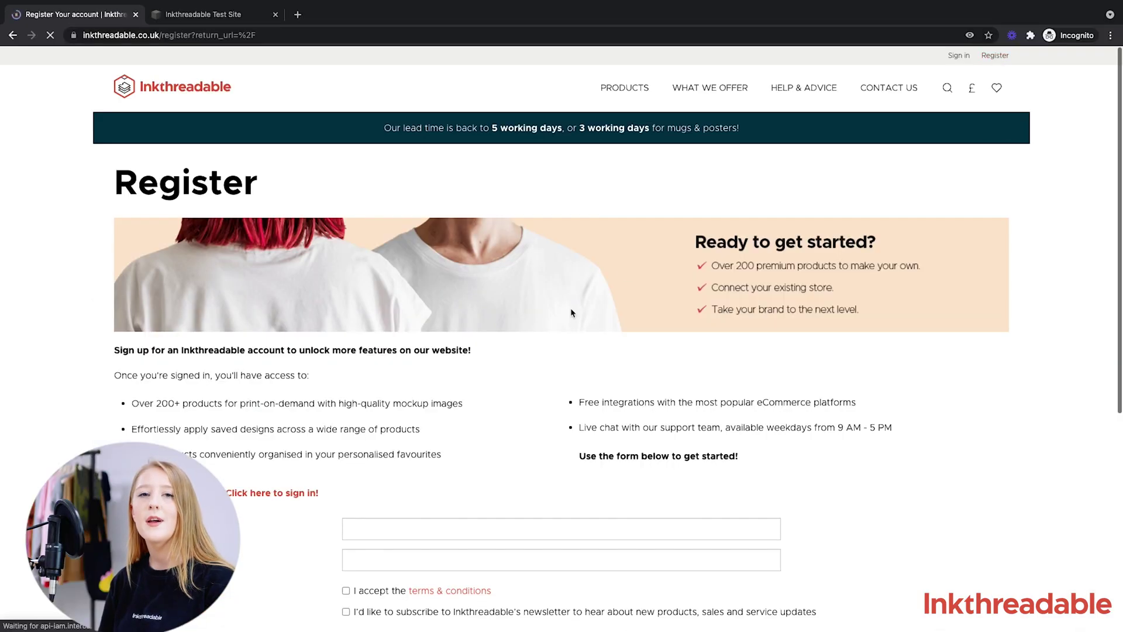
Step: Scroll down the Register page and go to the member sign-in page
scroll(570, 308, "down", 4)
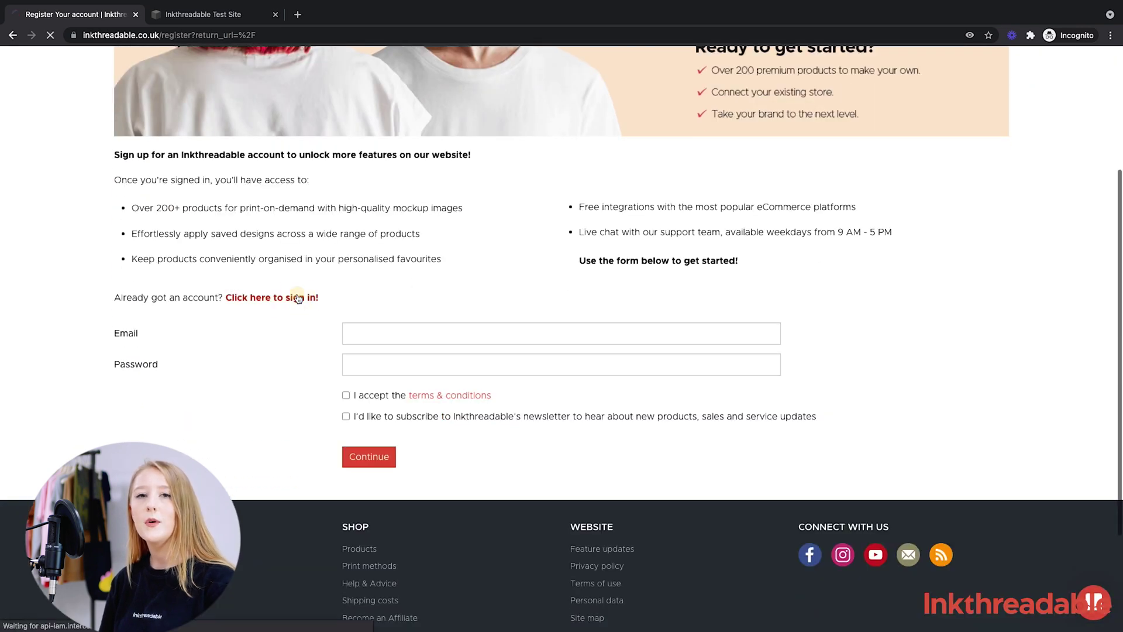
left_click(297, 297)
Step: Sign in to Inkthreadable with the account e-mail and password
left_click(396, 358)
key("super+v")
left_click(399, 389)
type("•••••••••")
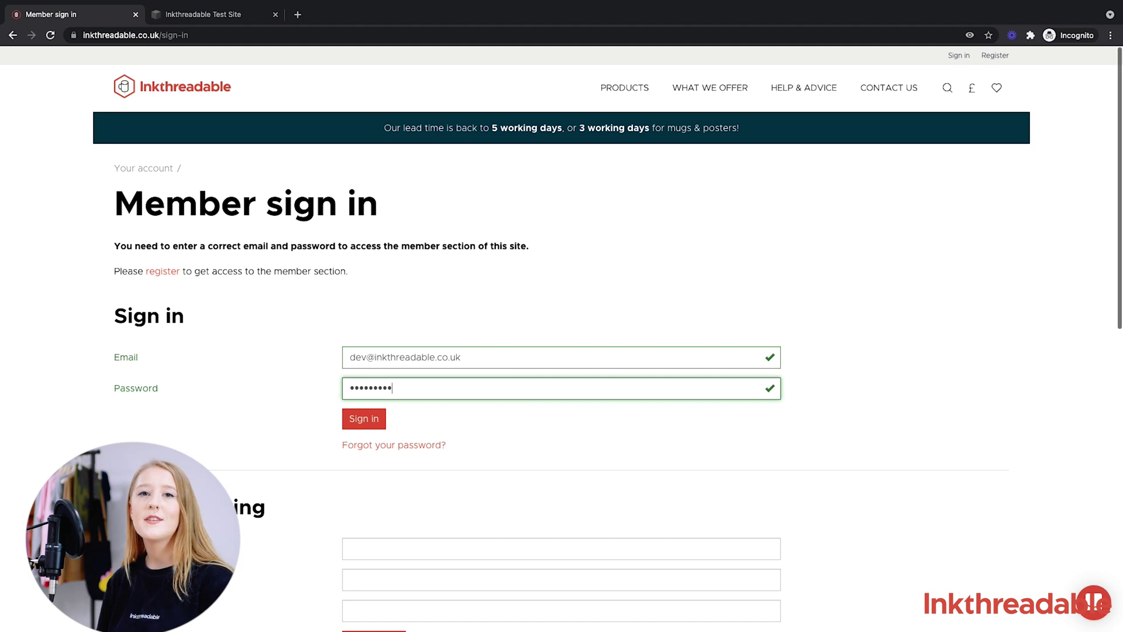
left_click(371, 422)
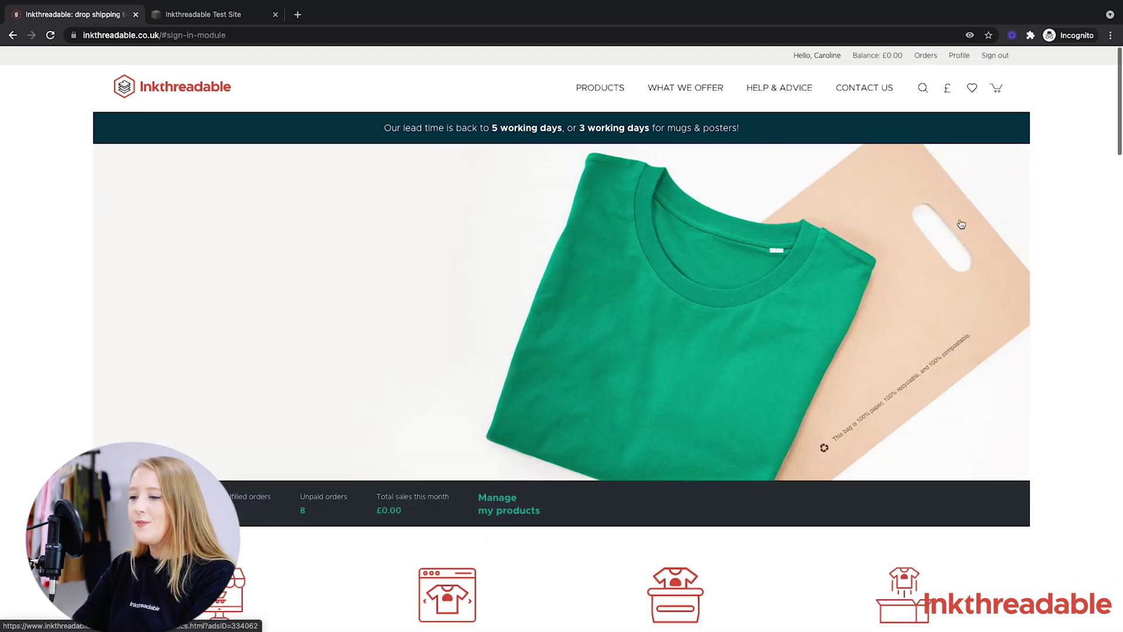
Step: Go to Profile > Integrations and start linking the Squarespace store
left_click(957, 57)
scroll(372, 253, "down", 1)
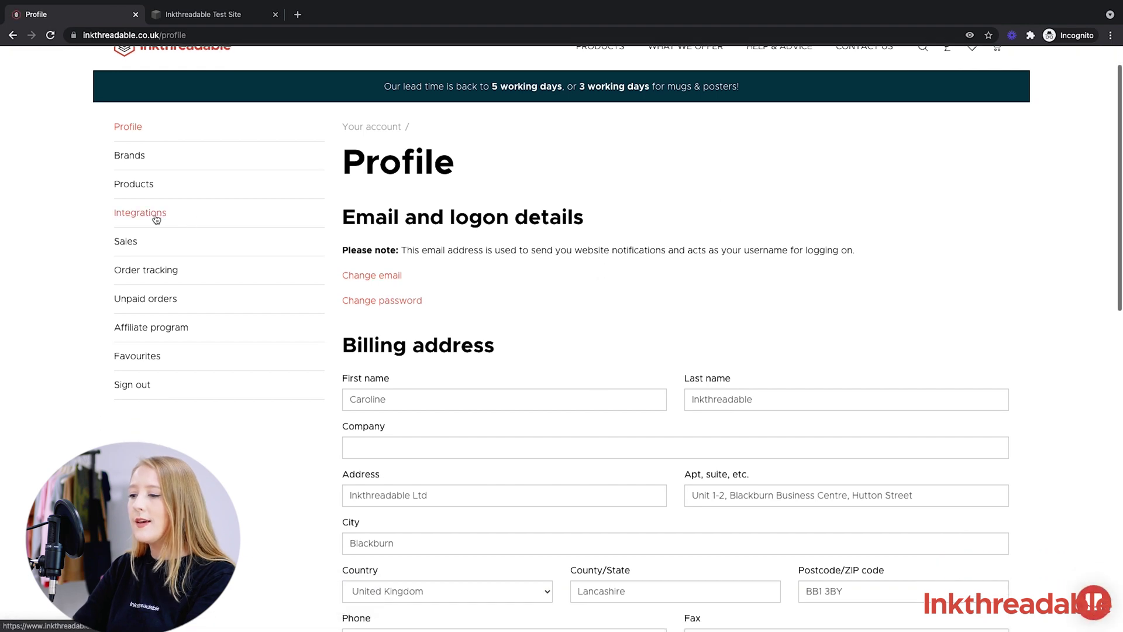
left_click(194, 216)
scroll(596, 295, "down", 1)
scroll(596, 294, "down", 10)
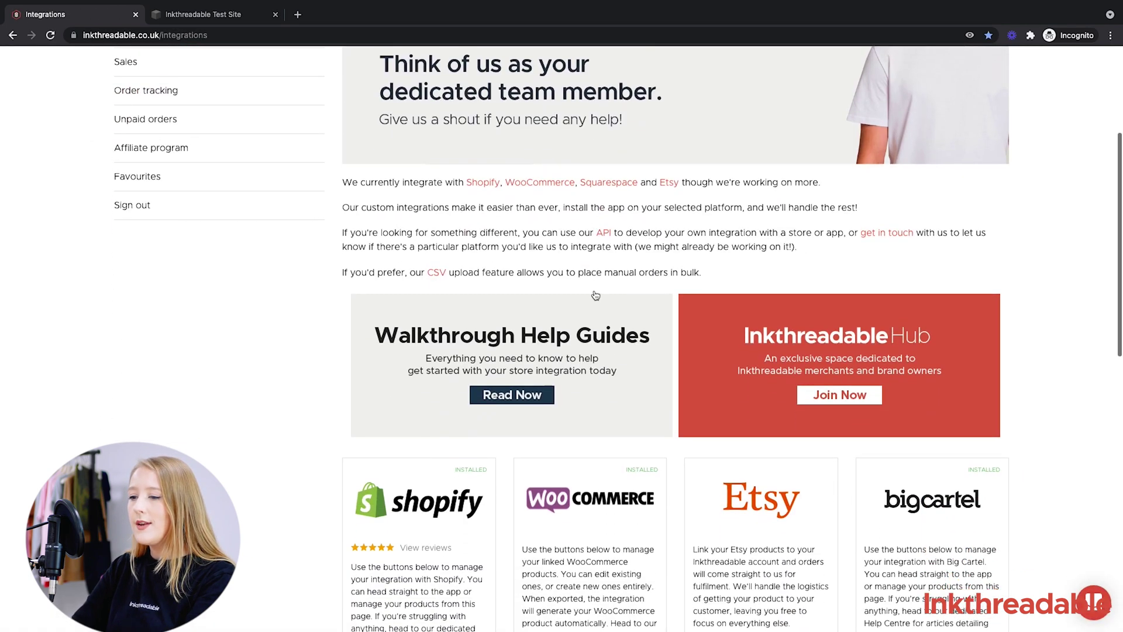
scroll(594, 293, "down", 2)
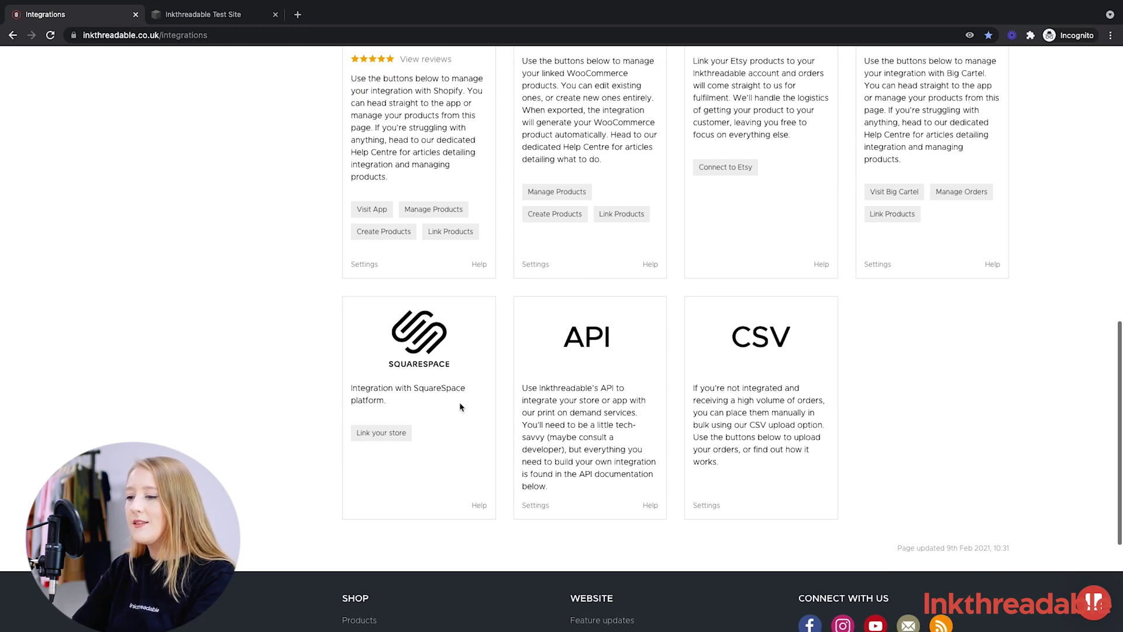
left_click(380, 433)
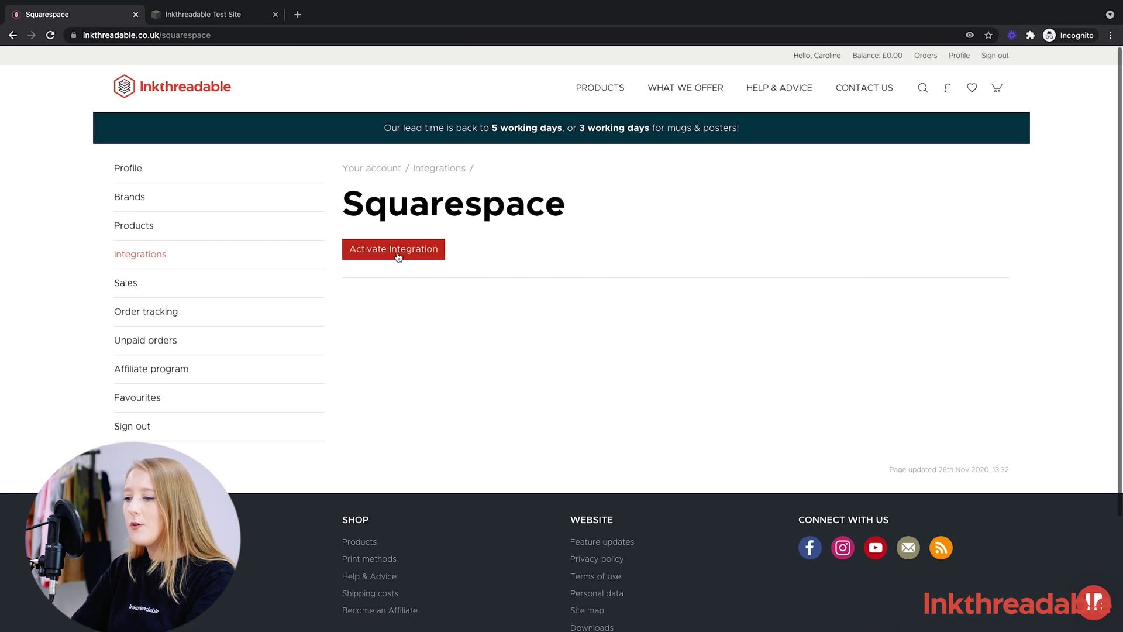
Step: Activate the integration, select Inkthreadable Test Site and allow the requested permissions
left_click(395, 252)
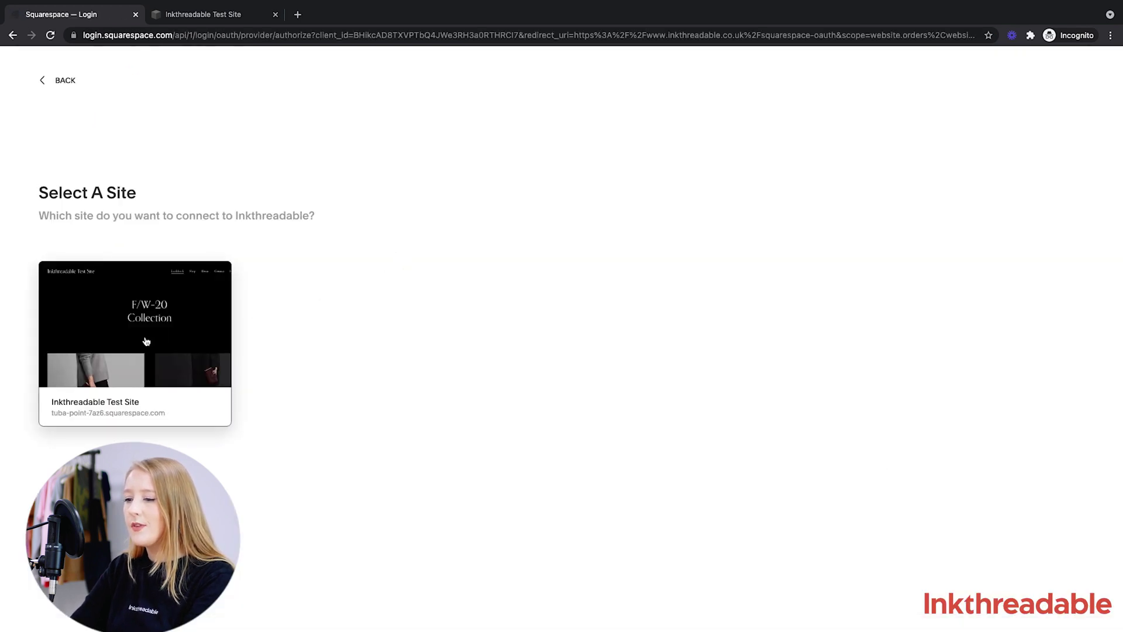
left_click(146, 341)
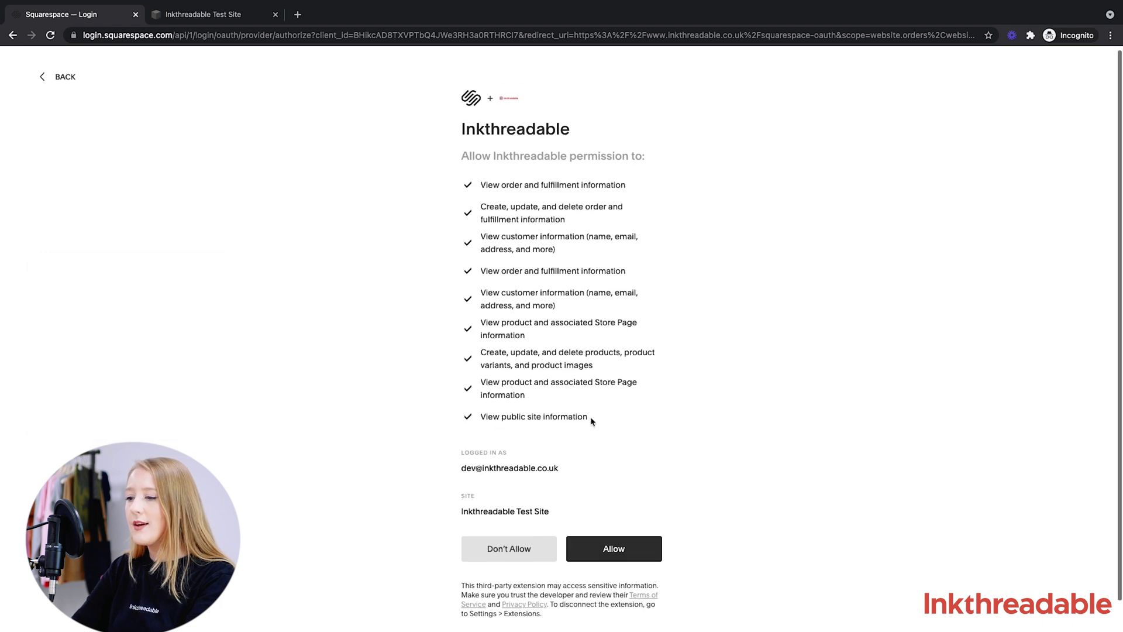
scroll(594, 419, "down", 1)
left_click(613, 529)
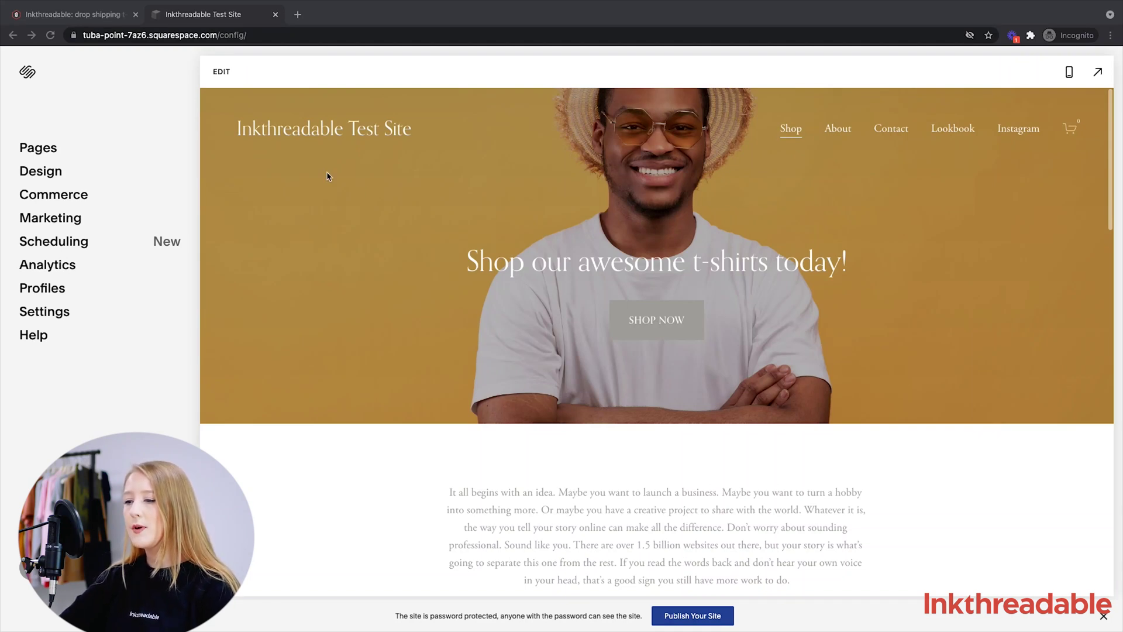
Step: Open Bear Printed Organic T-shirt from Commerce > Inventory and review all its variants
left_click(62, 194)
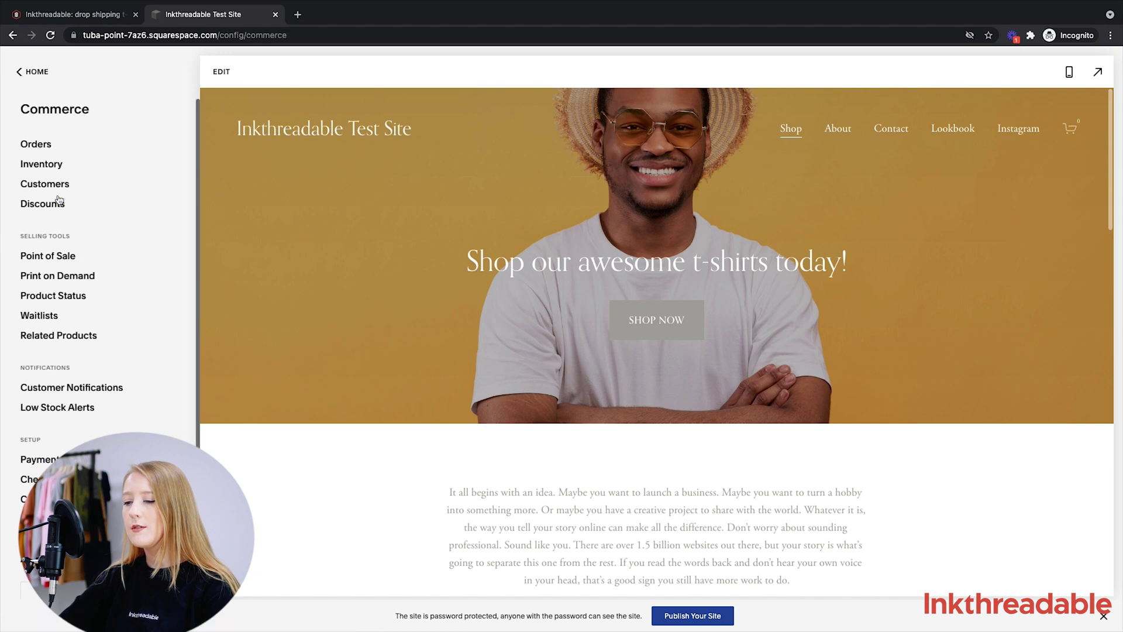
left_click(57, 165)
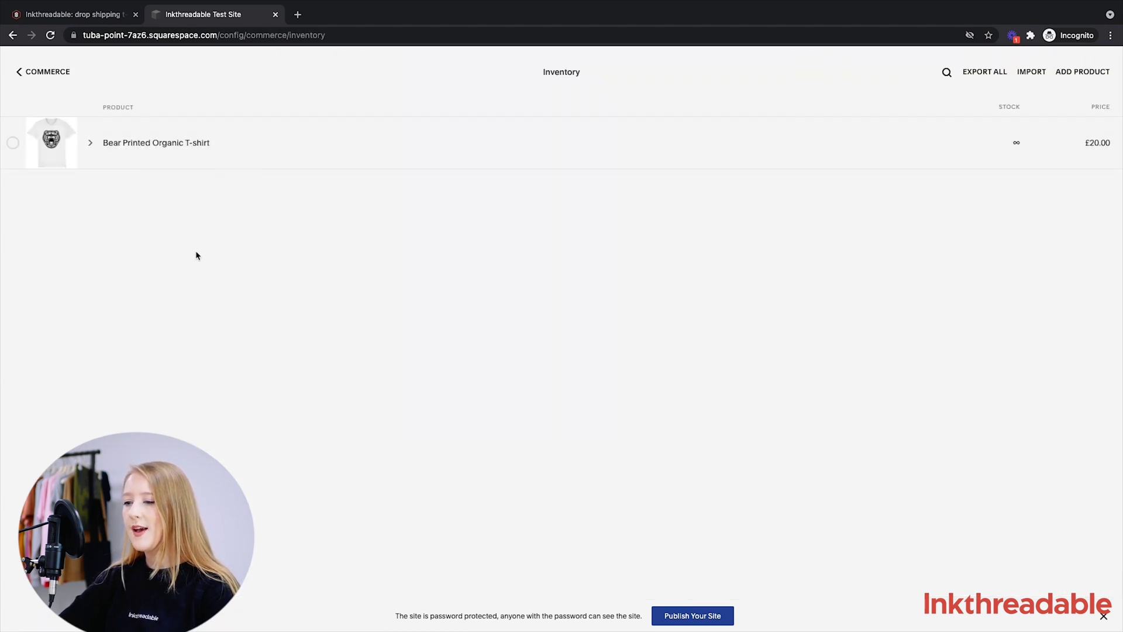
left_click(144, 146)
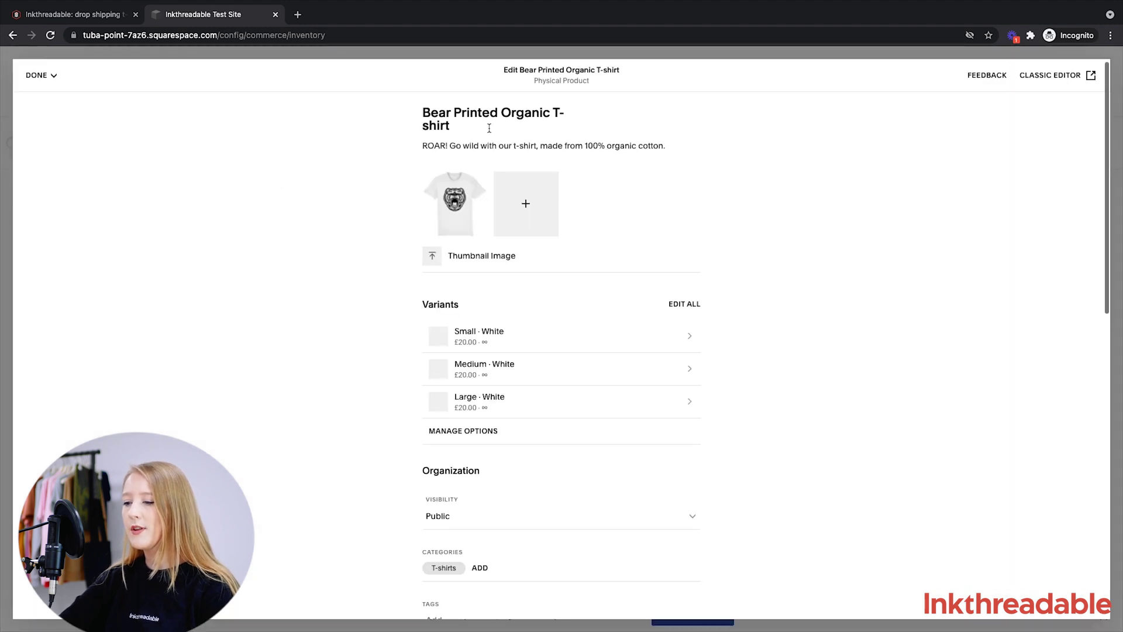
scroll(669, 174, "down", 3)
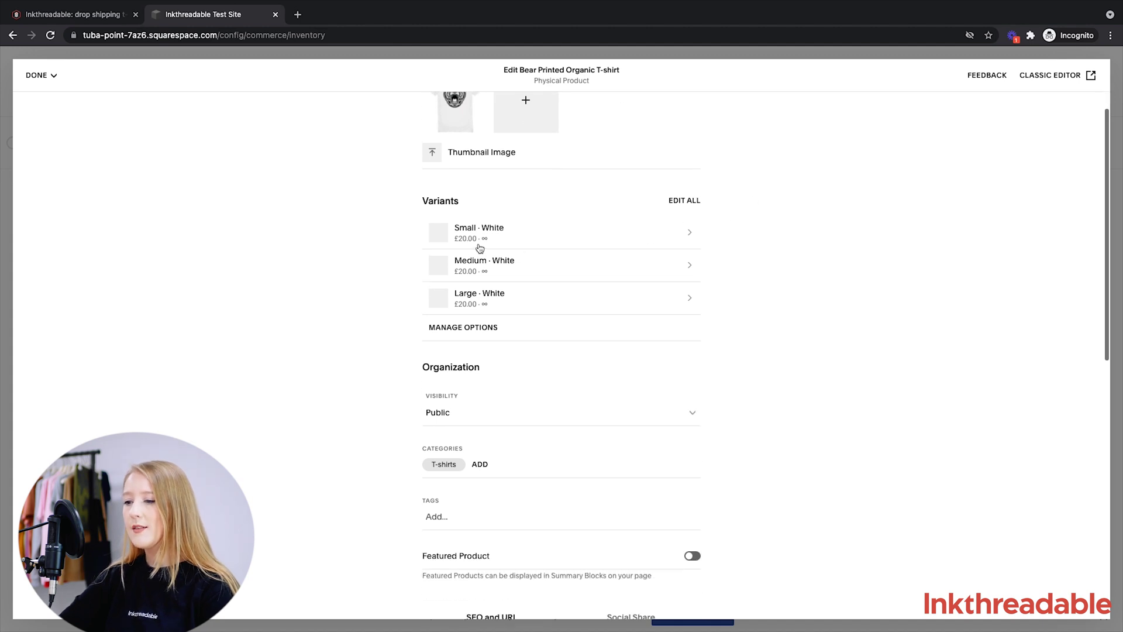
left_click(503, 234)
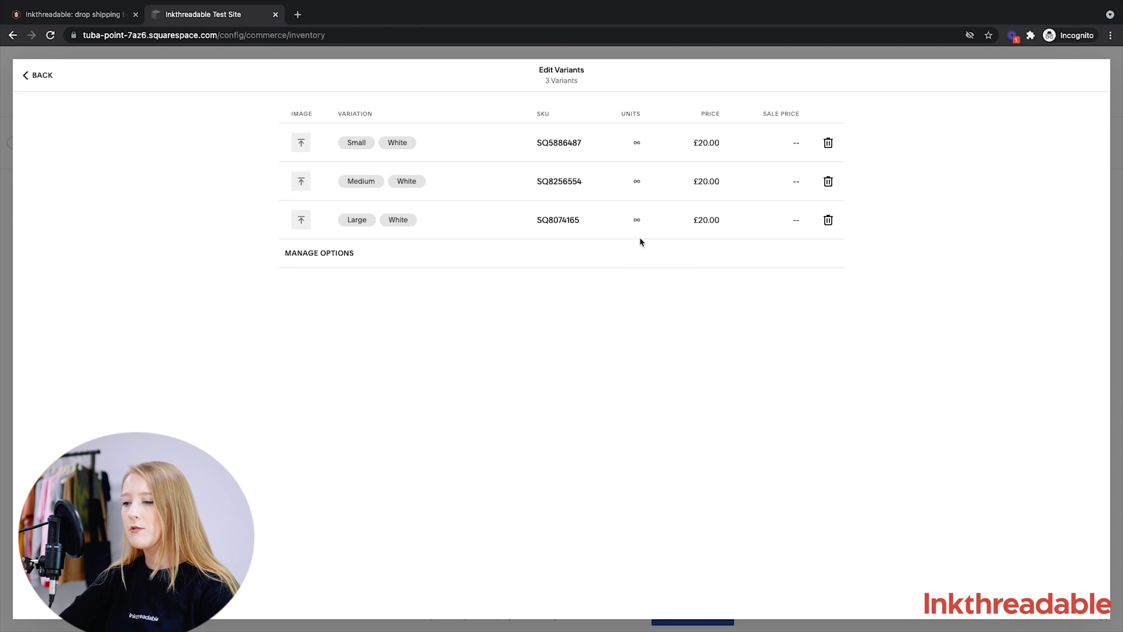
left_click(44, 76)
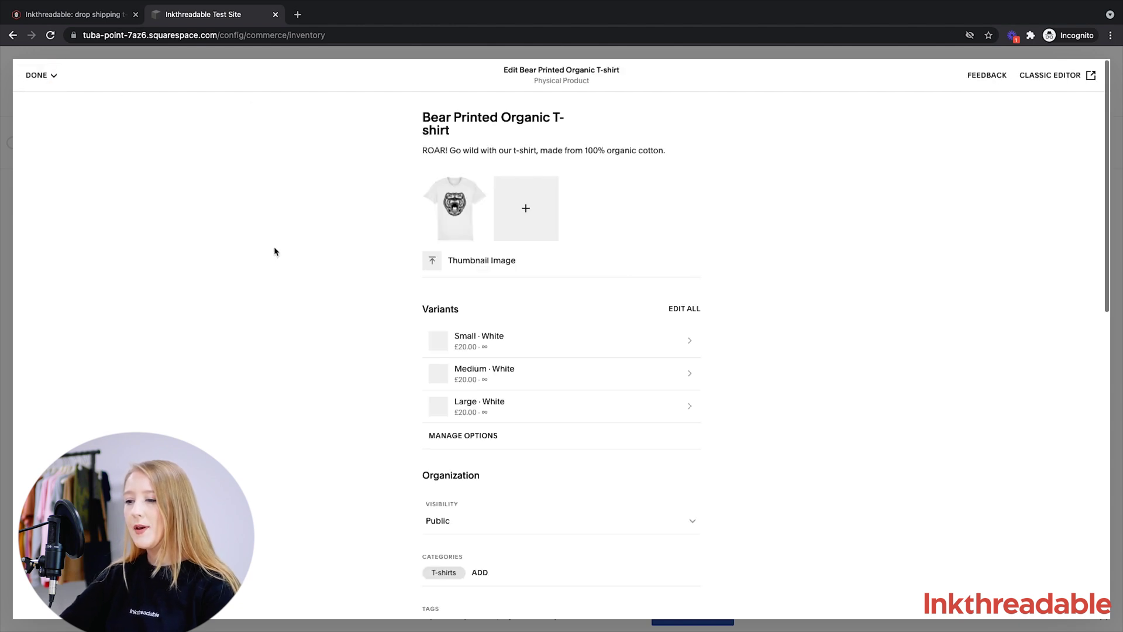
Step: Open Advanced Shipping and view the Small · White variant's package details
scroll(274, 251, "down", 1)
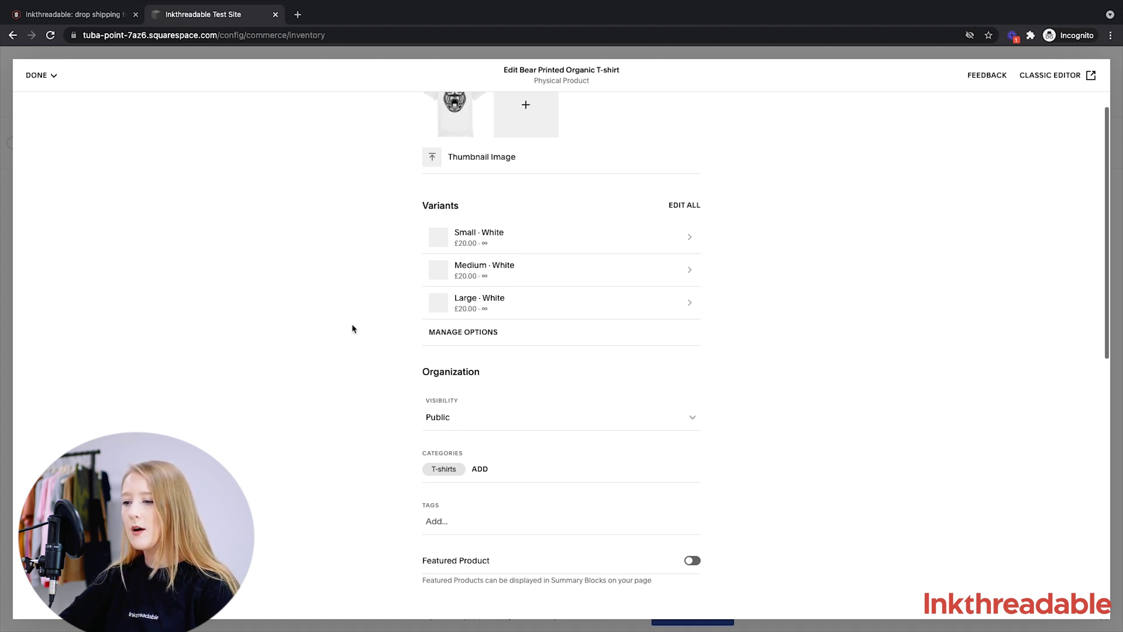
scroll(353, 329, "down", 8)
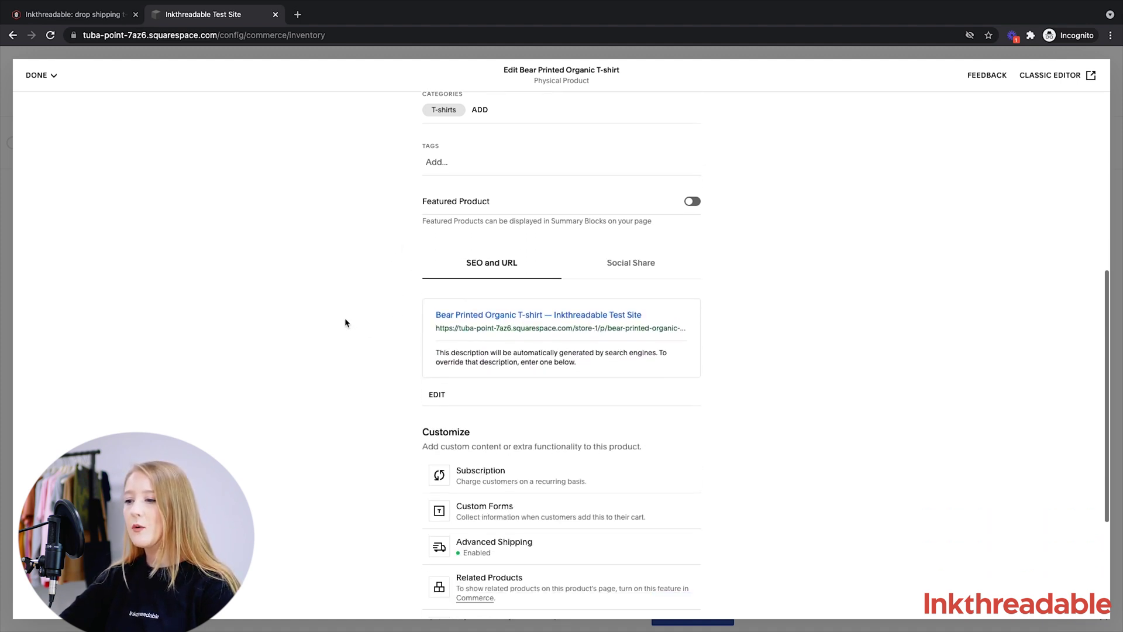
scroll(347, 345, "down", 4)
left_click(485, 380)
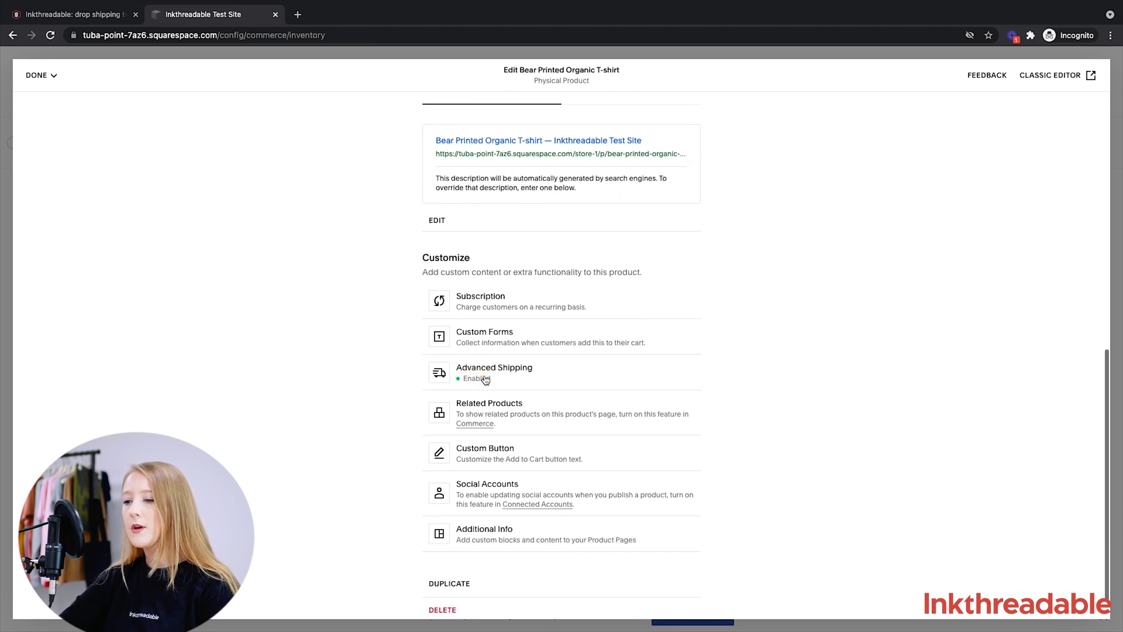
left_click(562, 358)
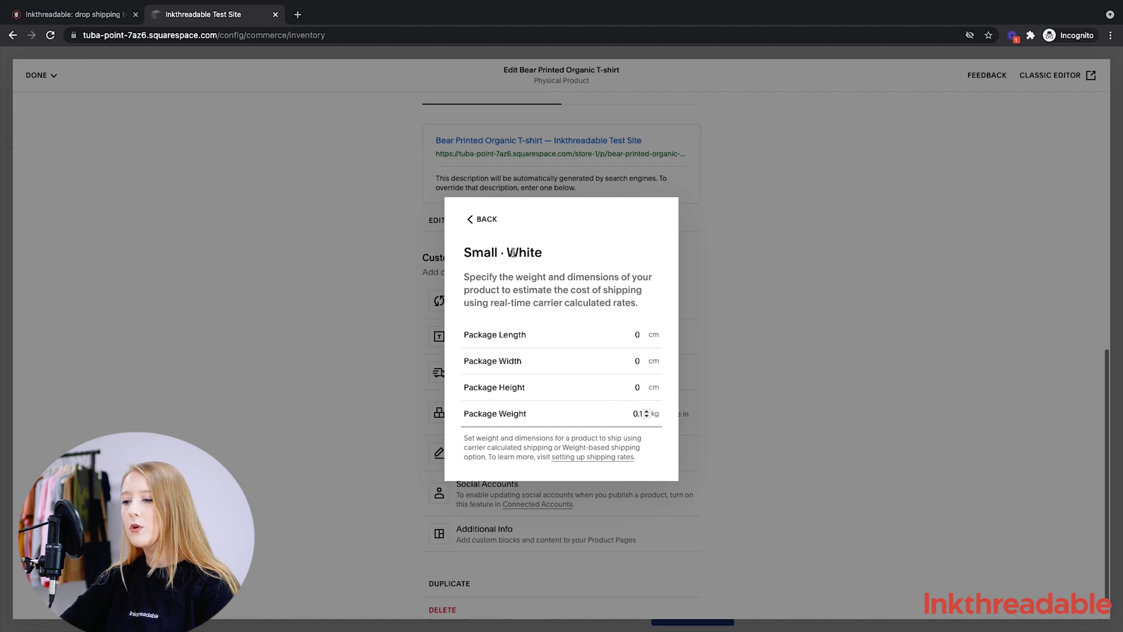
Step: Apply the Advanced Shipping settings and save the Bear Printed Organic T-shirt
left_click(478, 220)
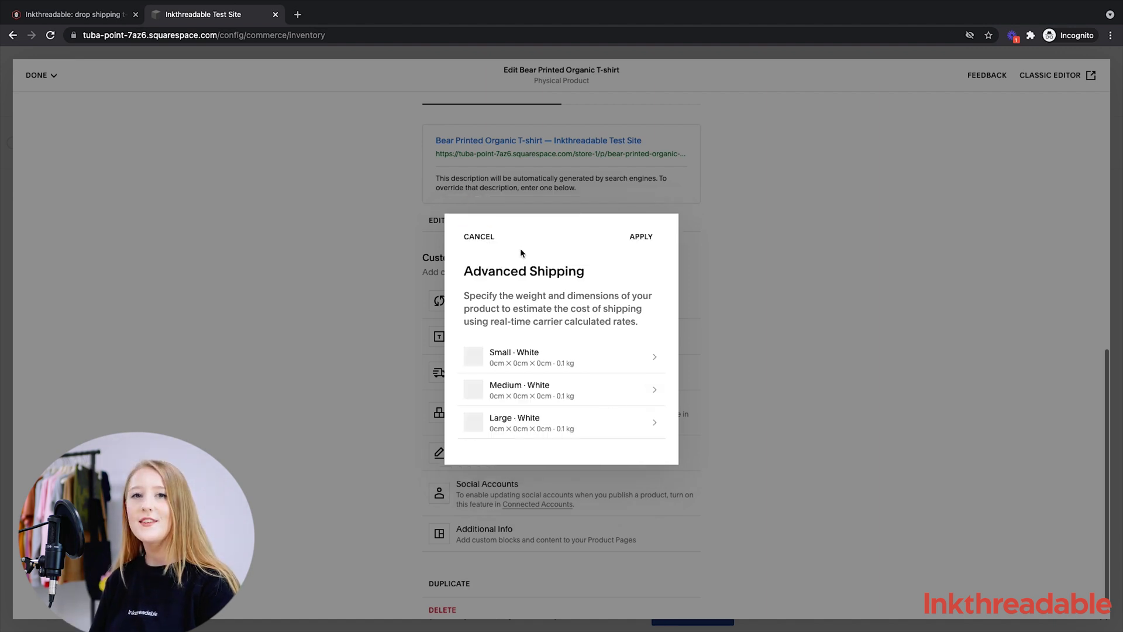
left_click(653, 237)
left_click(41, 75)
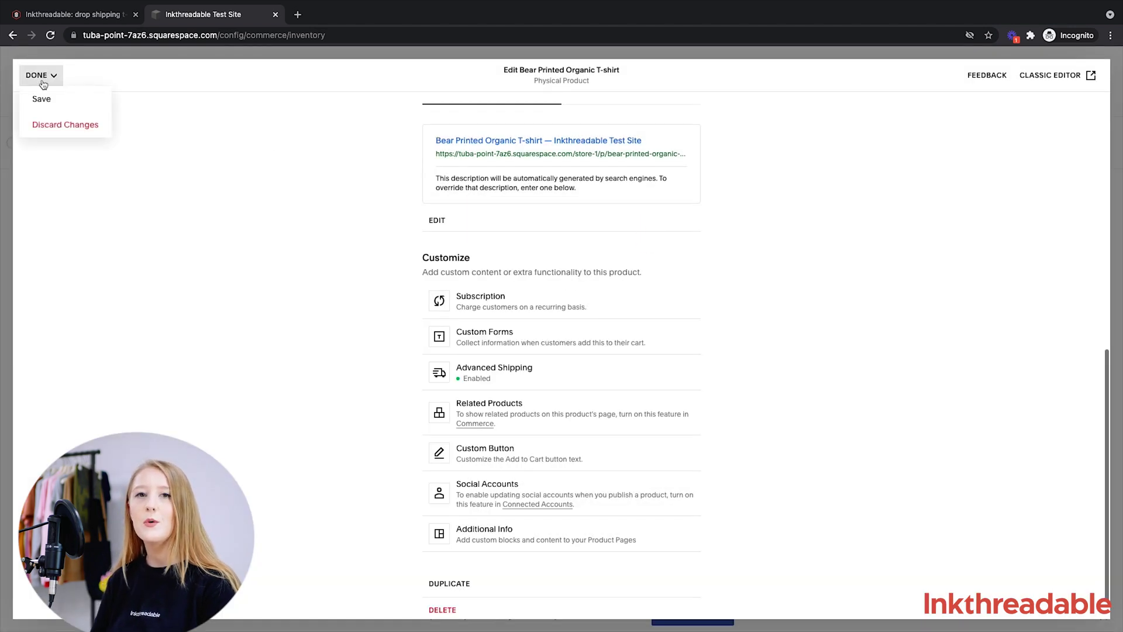
left_click(44, 95)
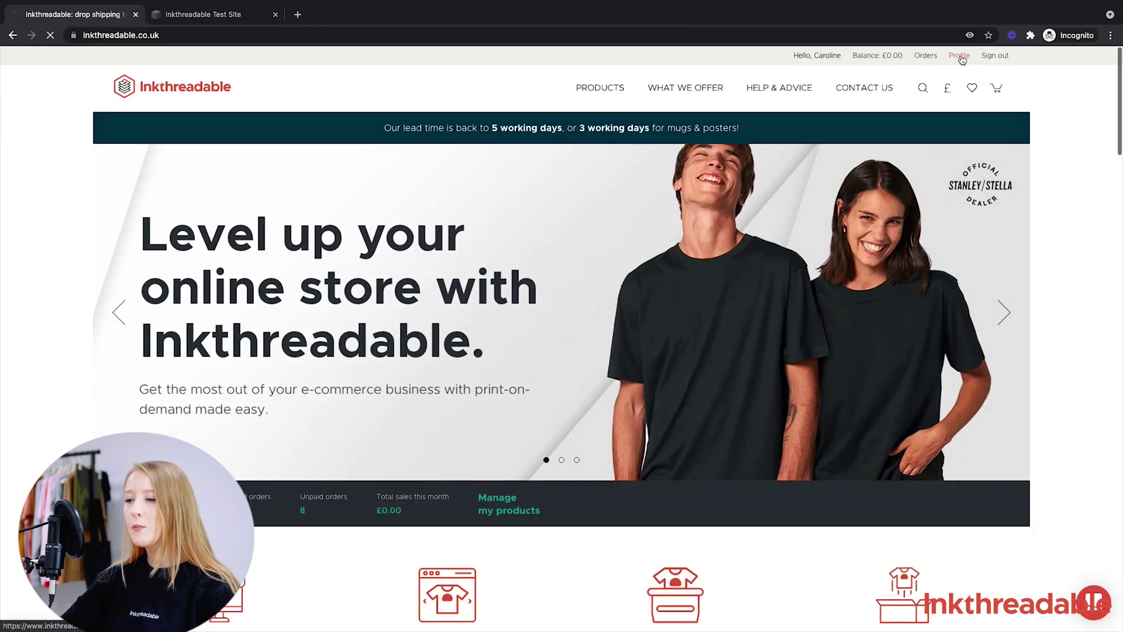
Step: From Profile > Integrations, open Link Products for the Squarespace store
left_click(961, 56)
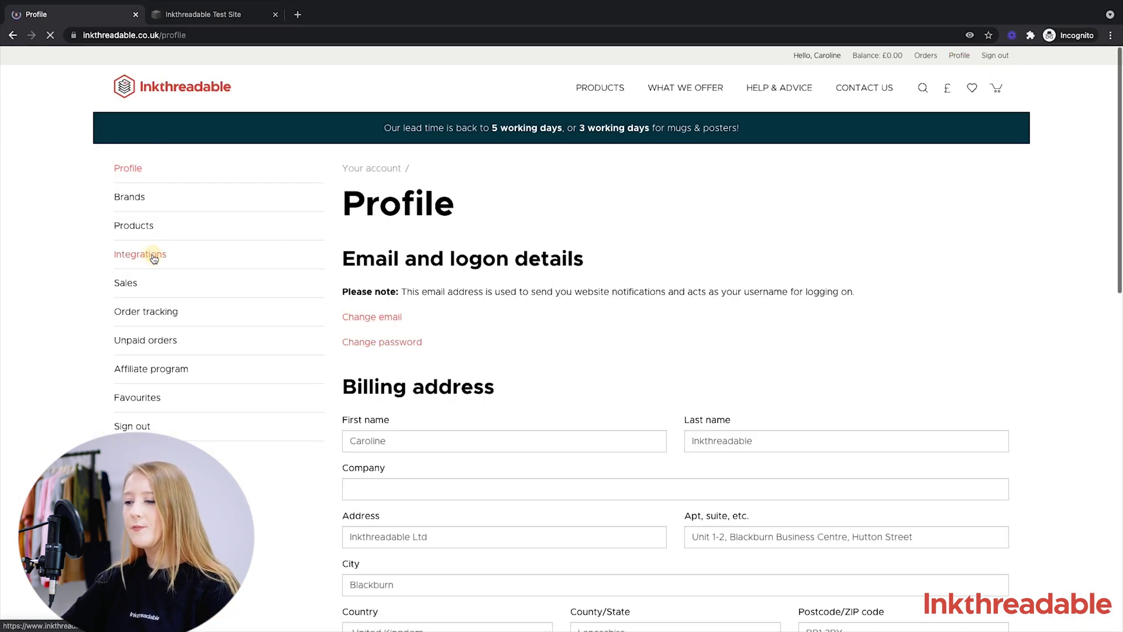
left_click(140, 254)
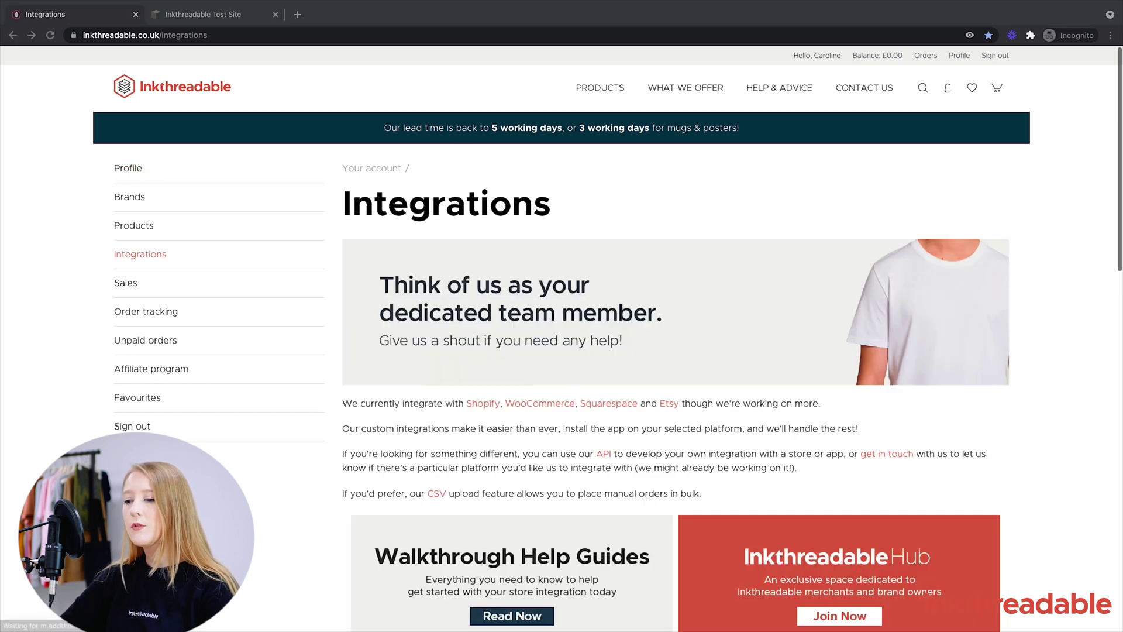
scroll(696, 381, "down", 11)
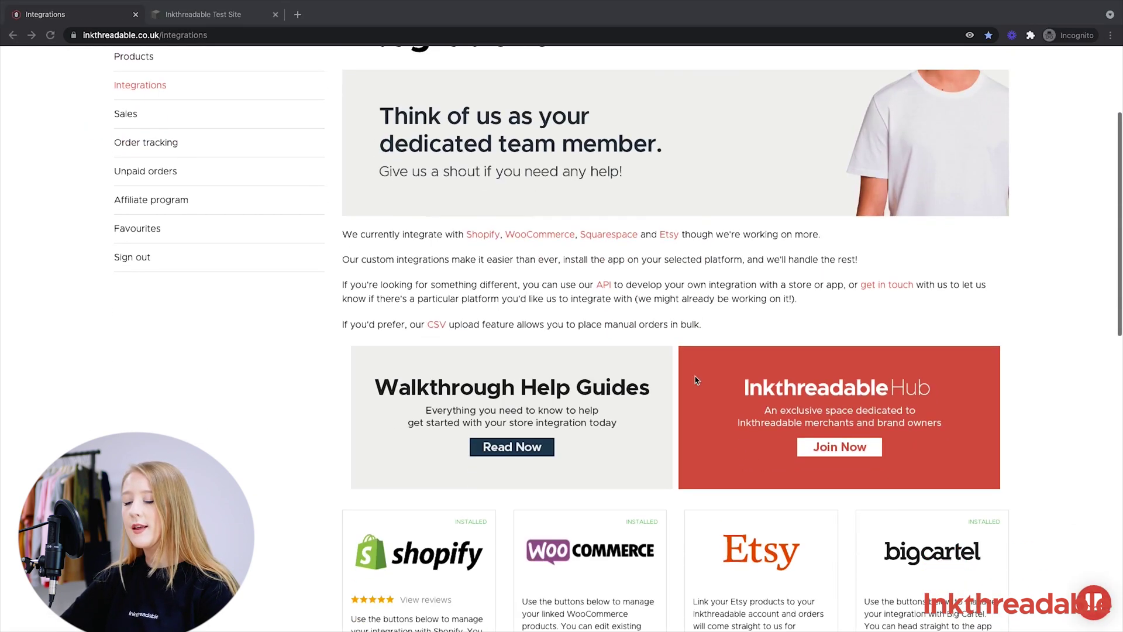
scroll(695, 379, "down", 2)
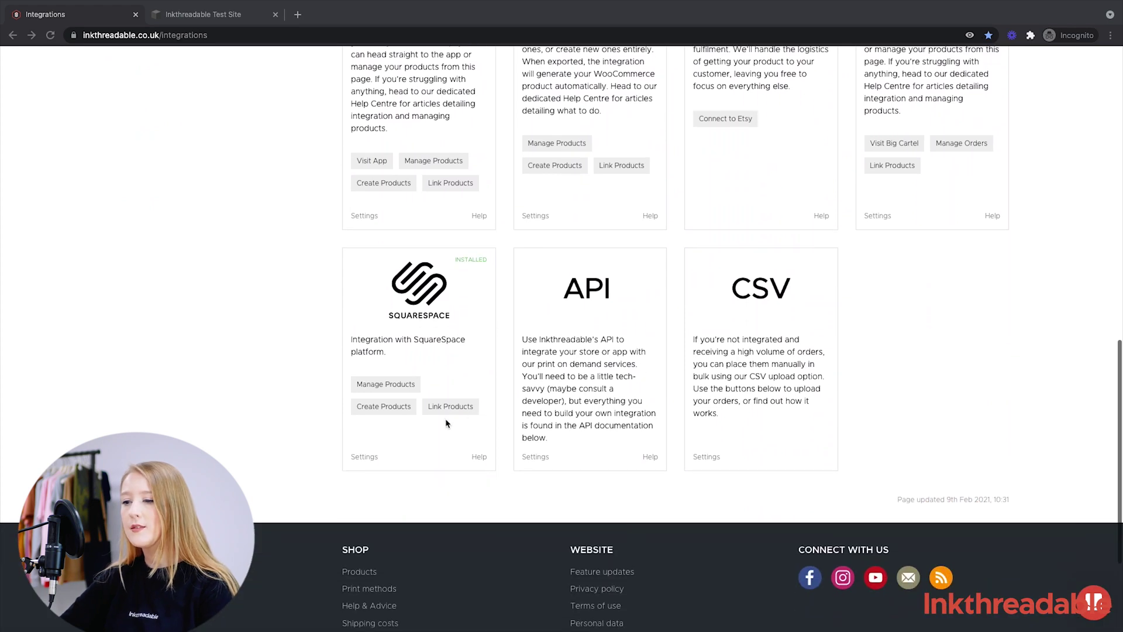
left_click(449, 409)
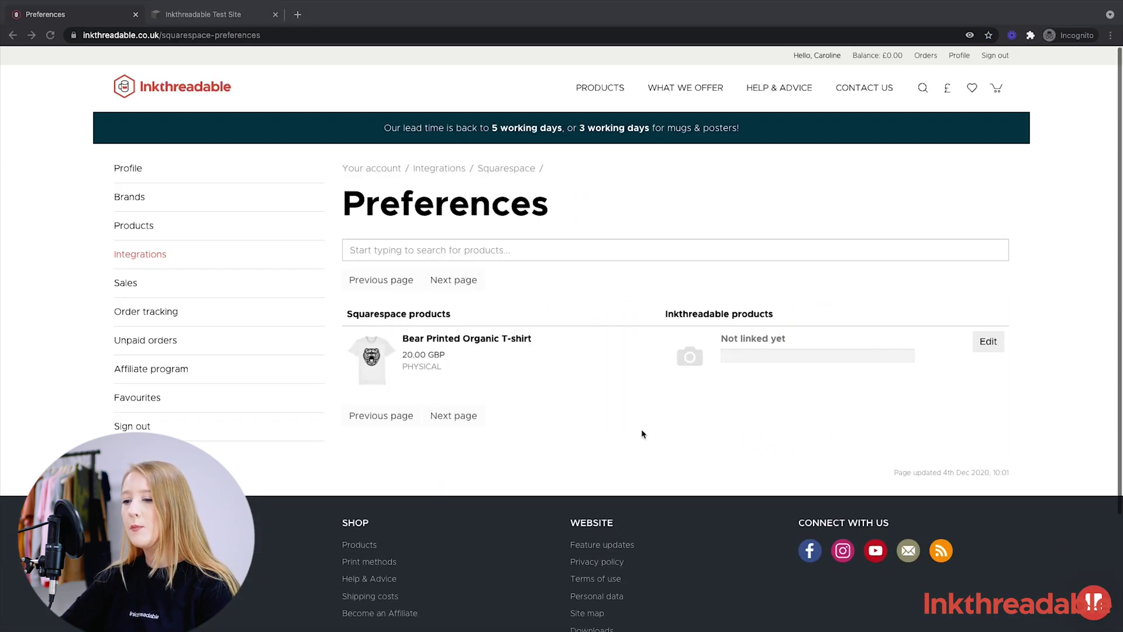
Step: Edit the Bear T-shirt's link and choose the Creator T-shirt by searching 'creator'
left_click(988, 345)
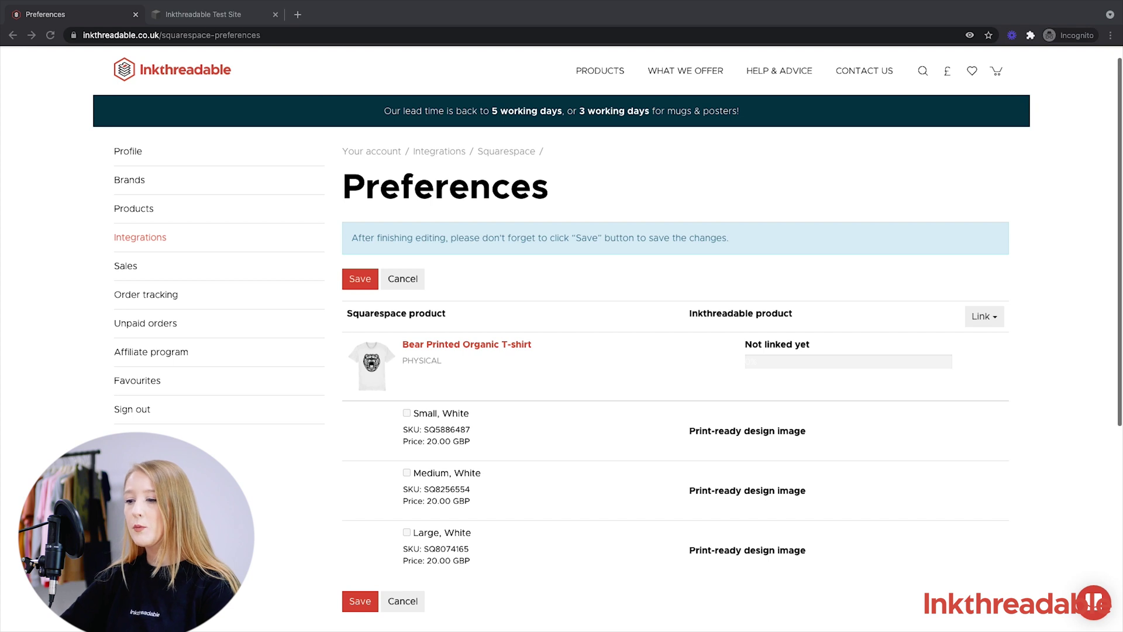
left_click(983, 317)
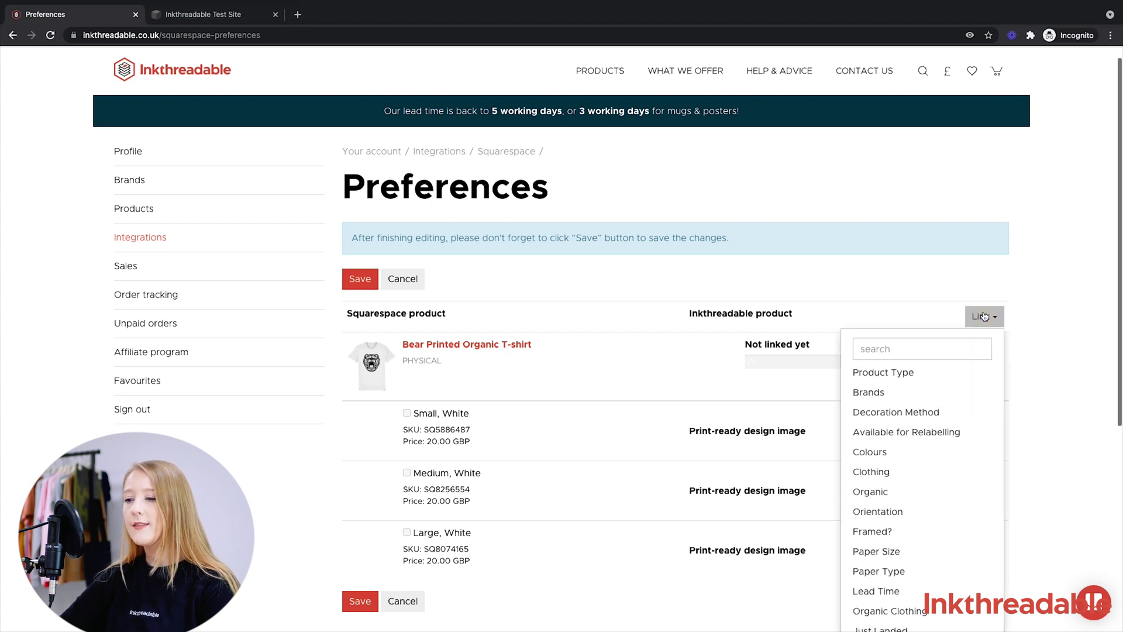
left_click(941, 342)
type("creato")
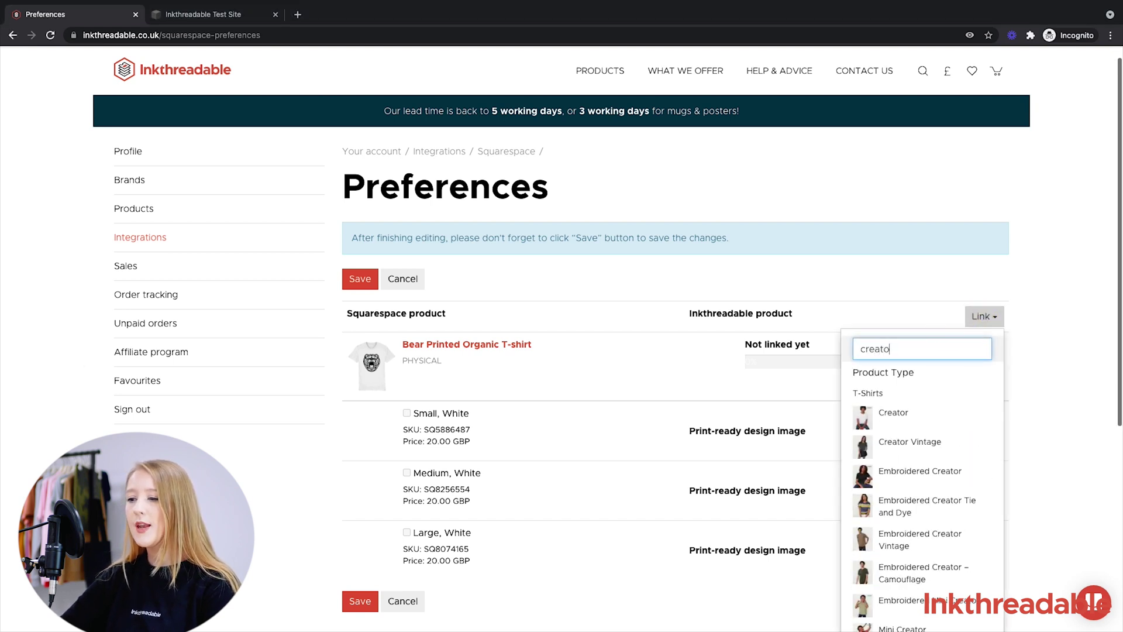
type("r")
left_click(904, 411)
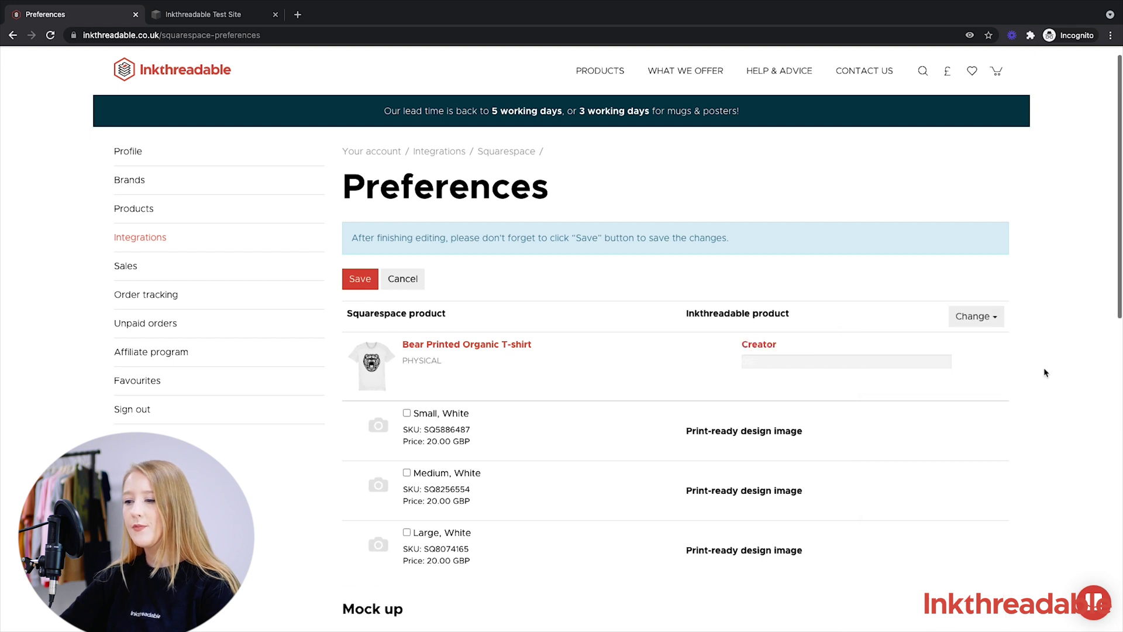
scroll(1042, 366, "down", 1)
scroll(1037, 365, "down", 3)
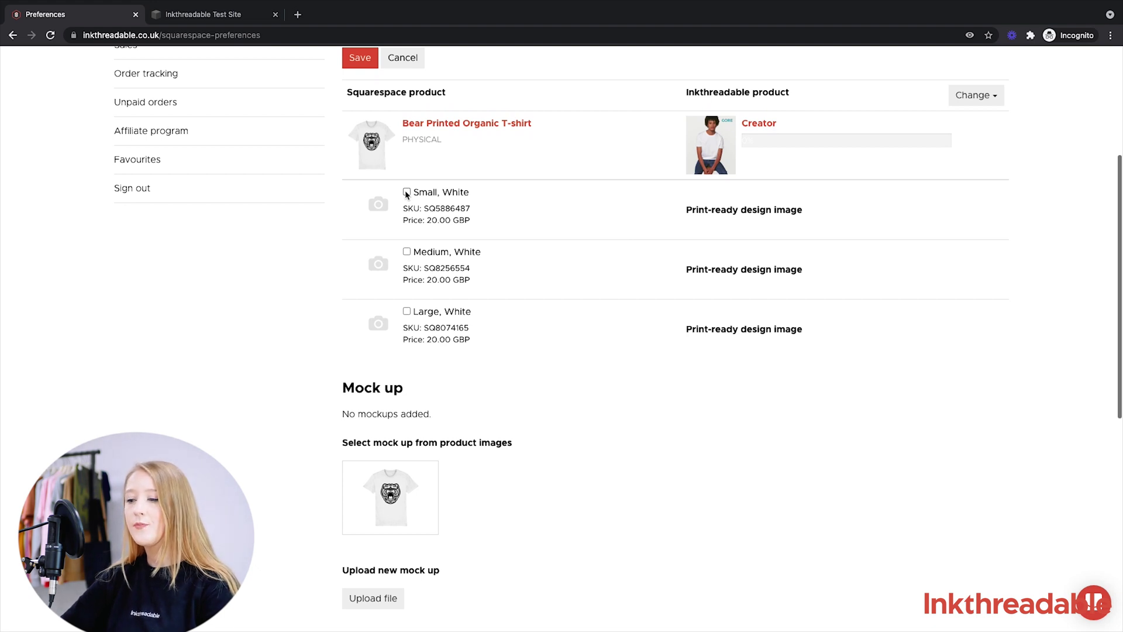
Step: Tick the Small, Medium and Large White variants for linking
left_click(407, 193)
scroll(471, 231, "down", 1)
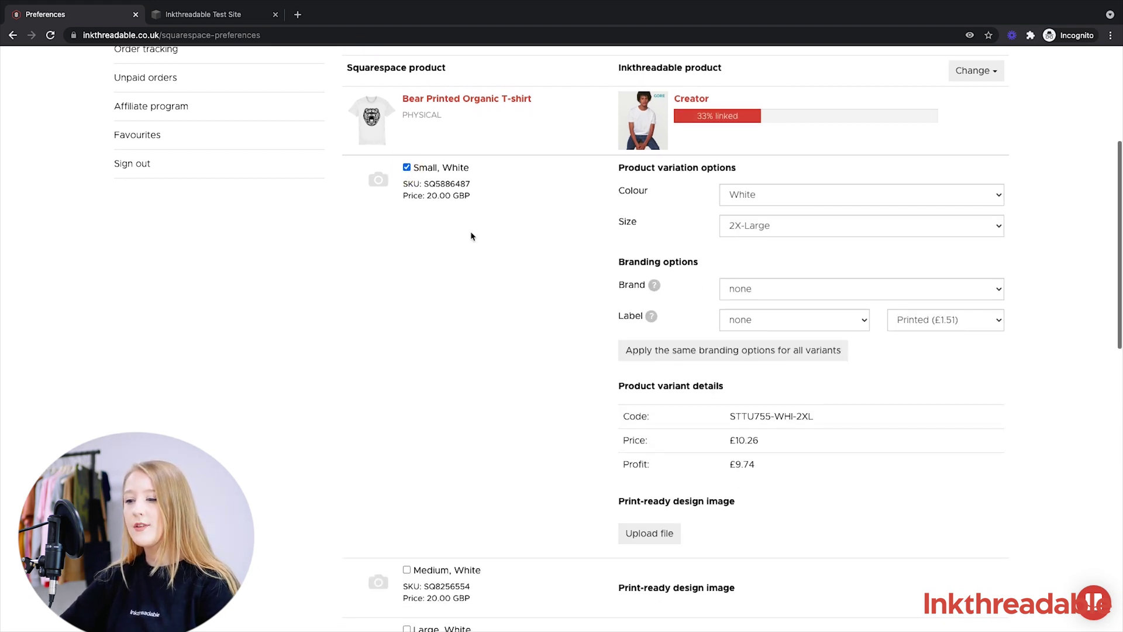
scroll(471, 236, "down", 1)
left_click(406, 561)
scroll(430, 555, "down", 8)
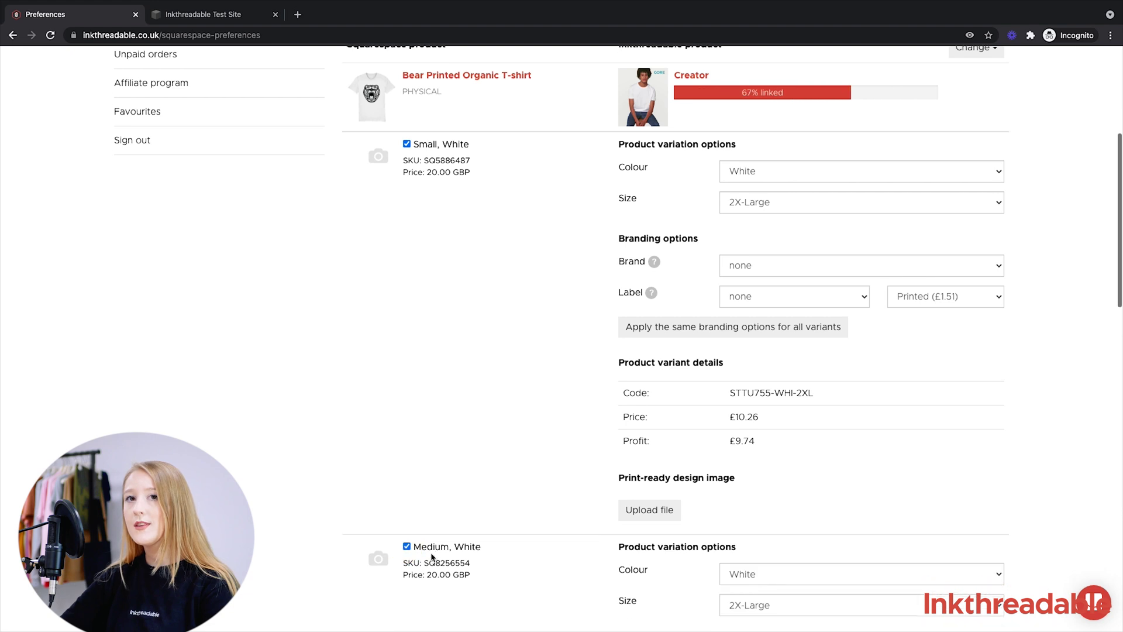
left_click(406, 488)
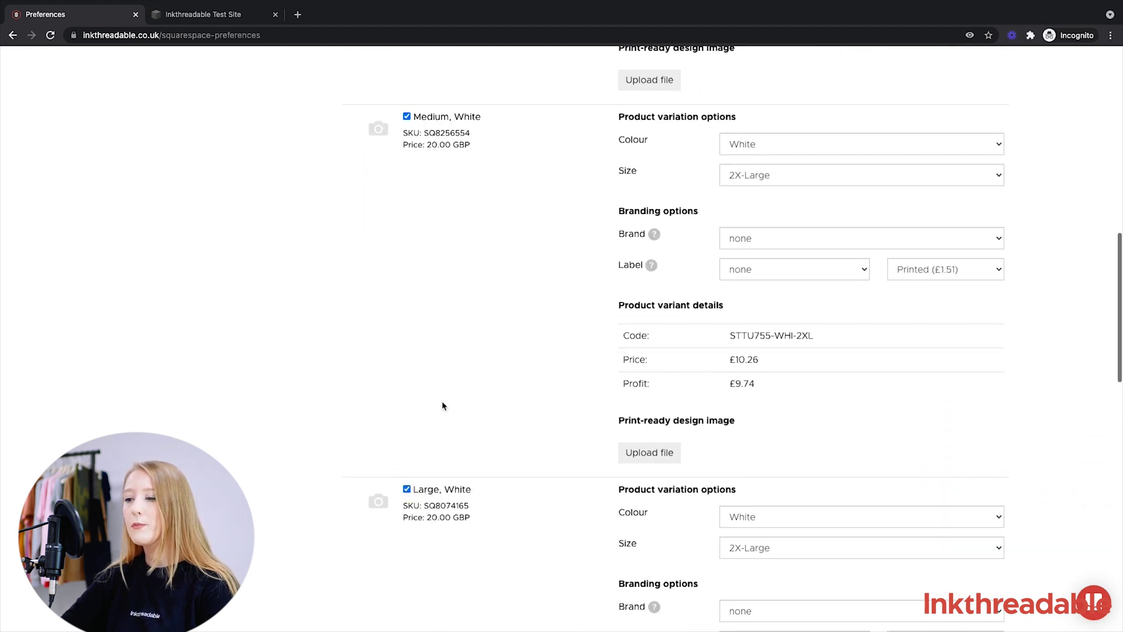
scroll(442, 398, "up", 9)
scroll(443, 400, "up", 1)
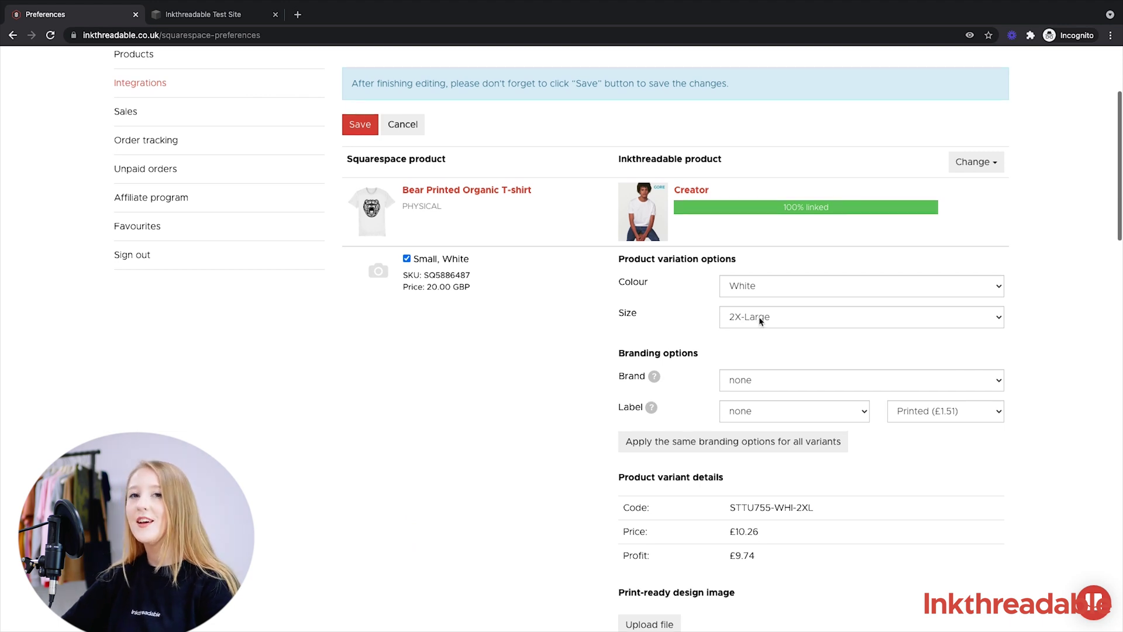
Step: Map the Small White variant to size Small with Inkthreadable branding
left_click(760, 320)
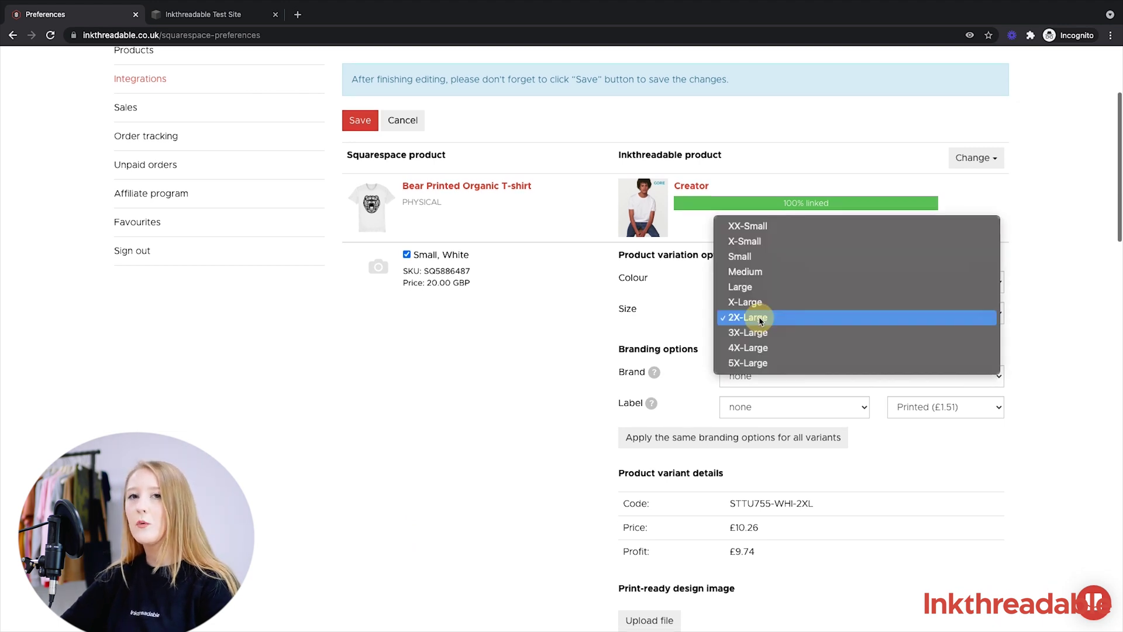
left_click(759, 261)
scroll(554, 338, "down", 3)
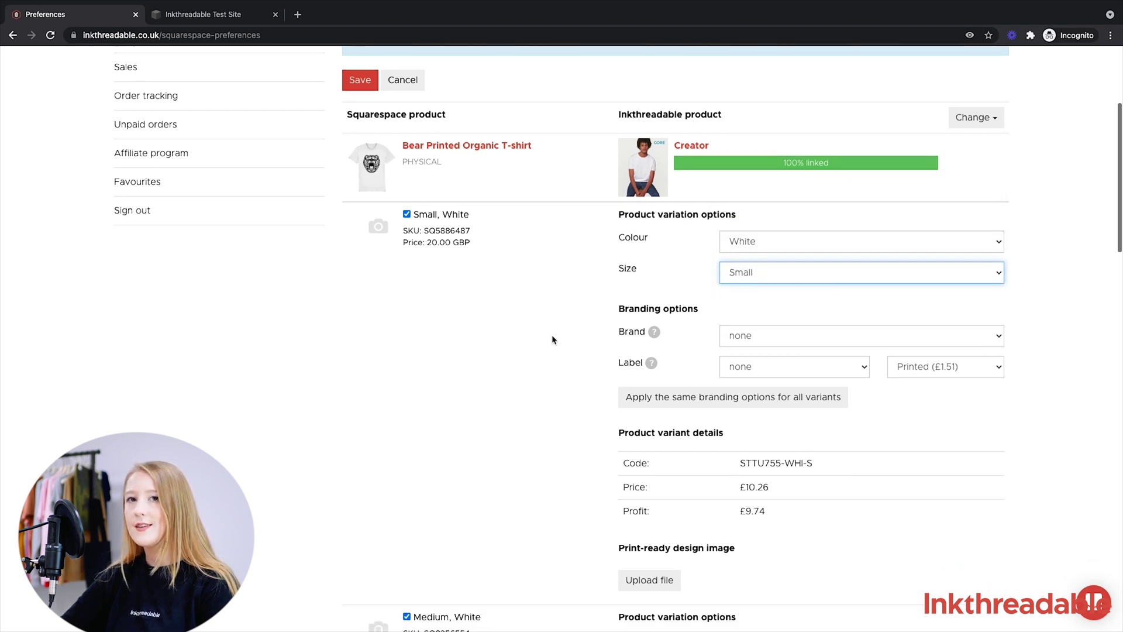
left_click(756, 244)
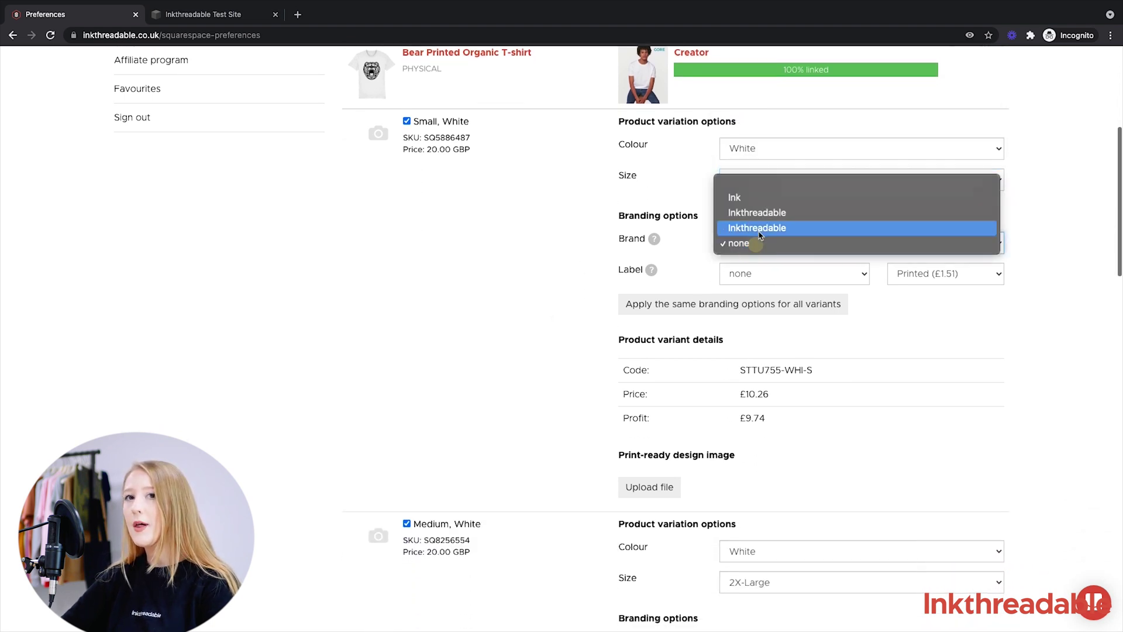
left_click(753, 226)
Step: Map Medium and Large White variants to sizes Medium and Large, branding Large Inkthreadable
scroll(532, 339, "down", 3)
scroll(531, 345, "down", 2)
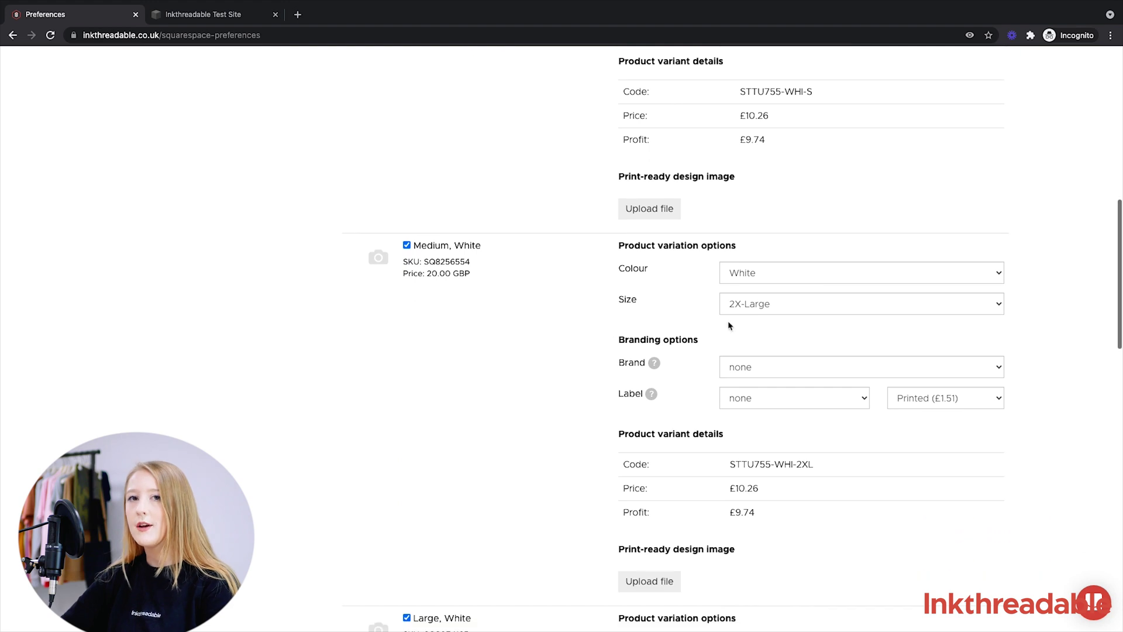
left_click(766, 307)
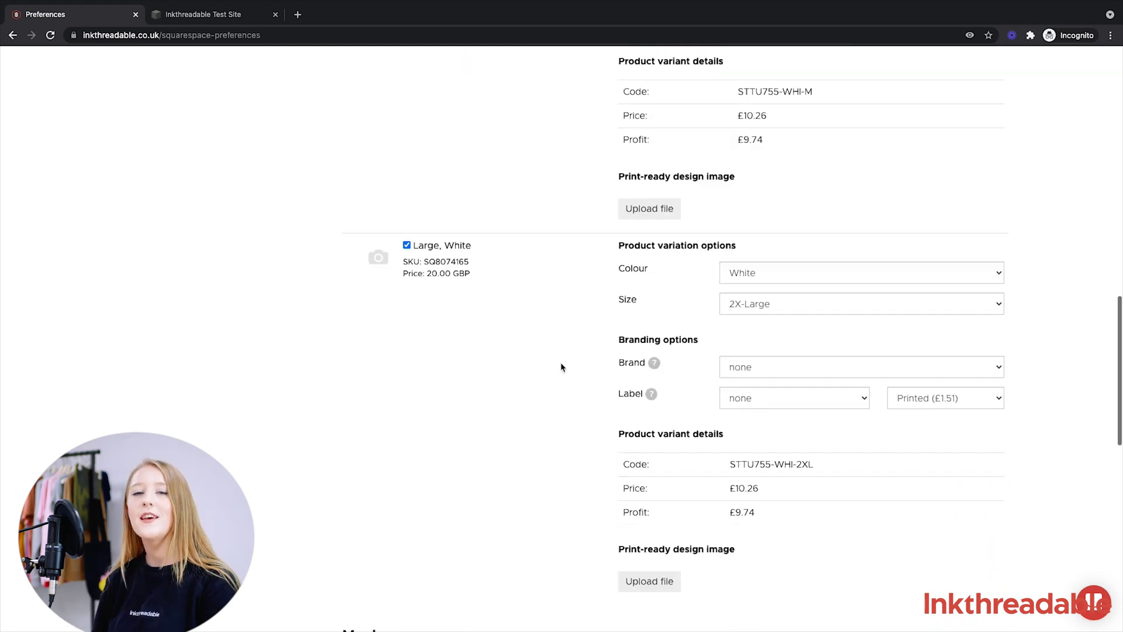
scroll(643, 305, "down", 2)
left_click(746, 234)
left_click(750, 202)
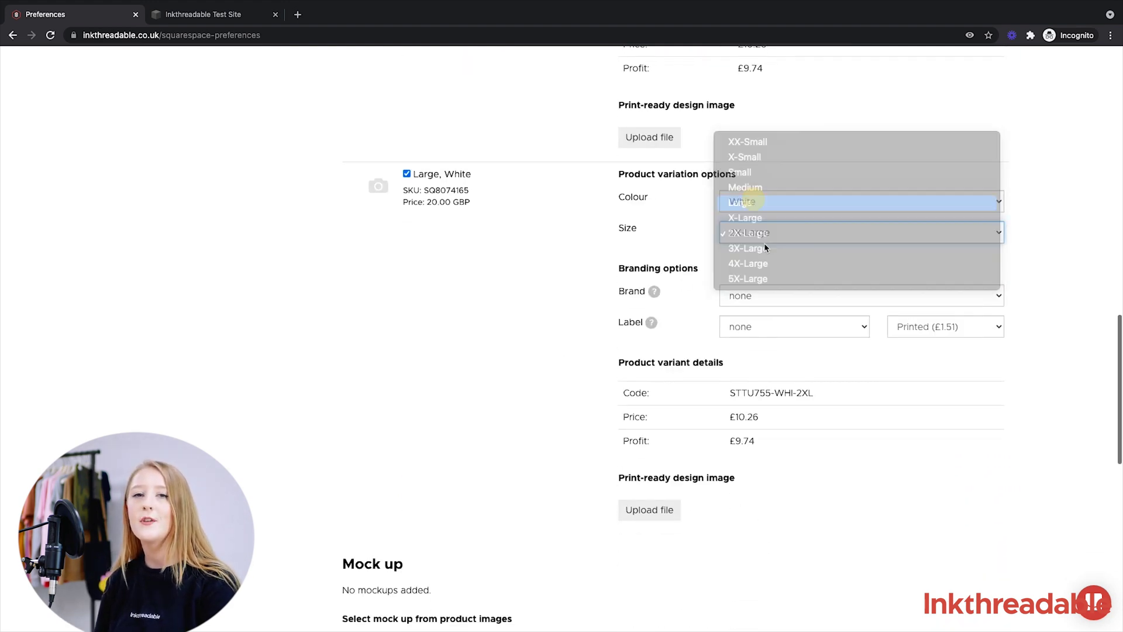
left_click(755, 296)
left_click(755, 281)
Step: Choose the bear T-shirt image as the Mock up
scroll(502, 324, "down", 4)
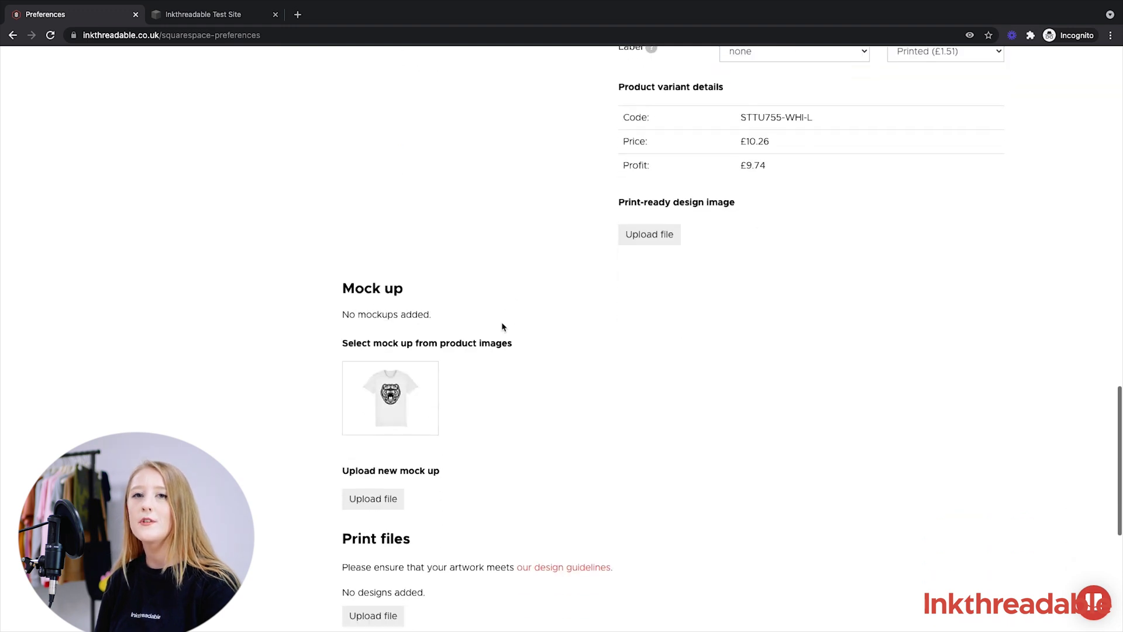
scroll(502, 326, "down", 5)
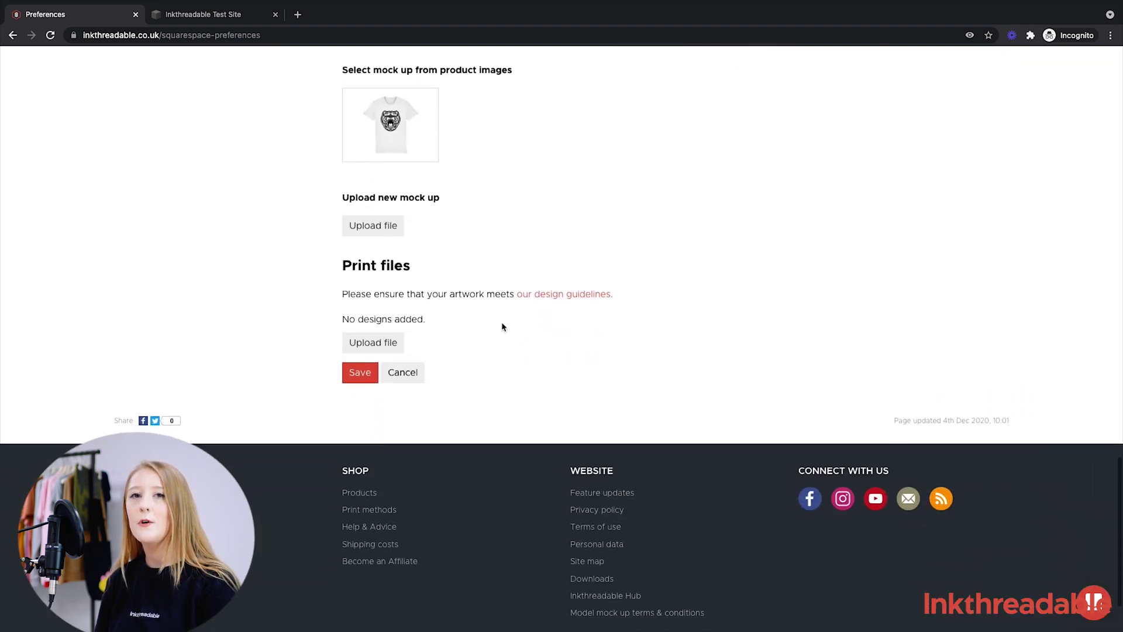
scroll(502, 326, "up", 2)
left_click(395, 214)
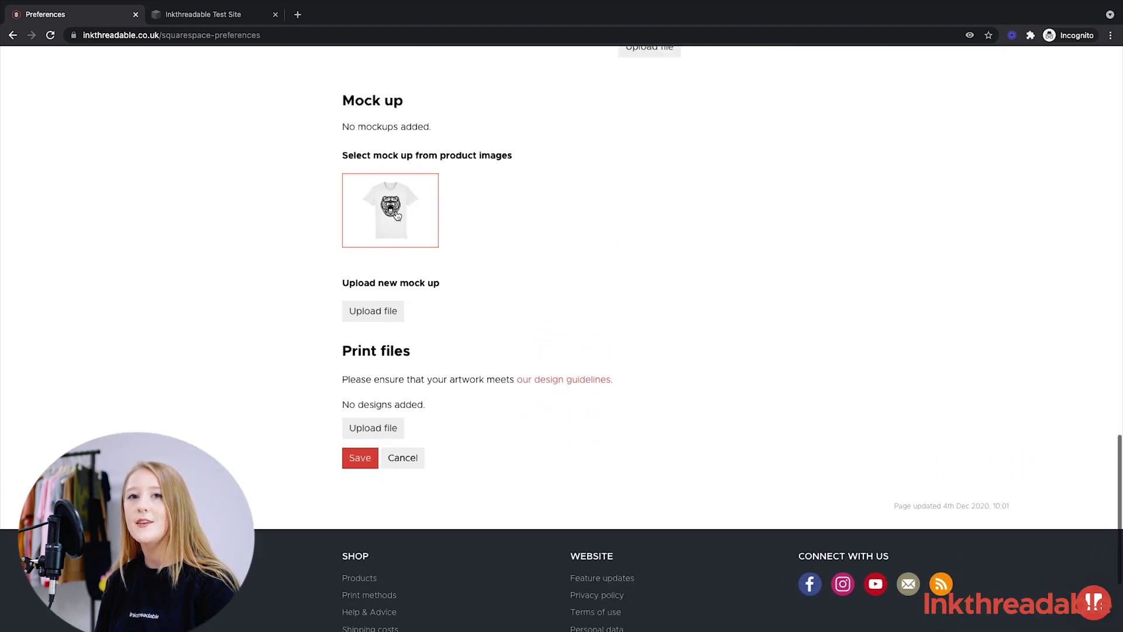
scroll(530, 235, "up", 1)
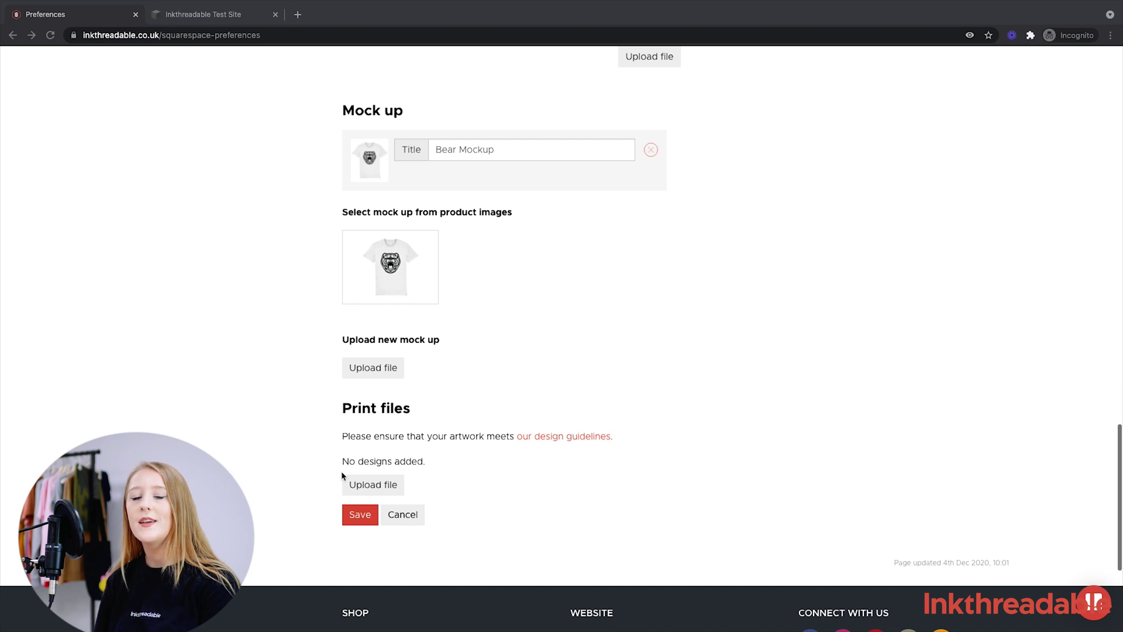
Step: Check the Bear Templated print file, close its tab and save the preferences
scroll(641, 234, "down", 1)
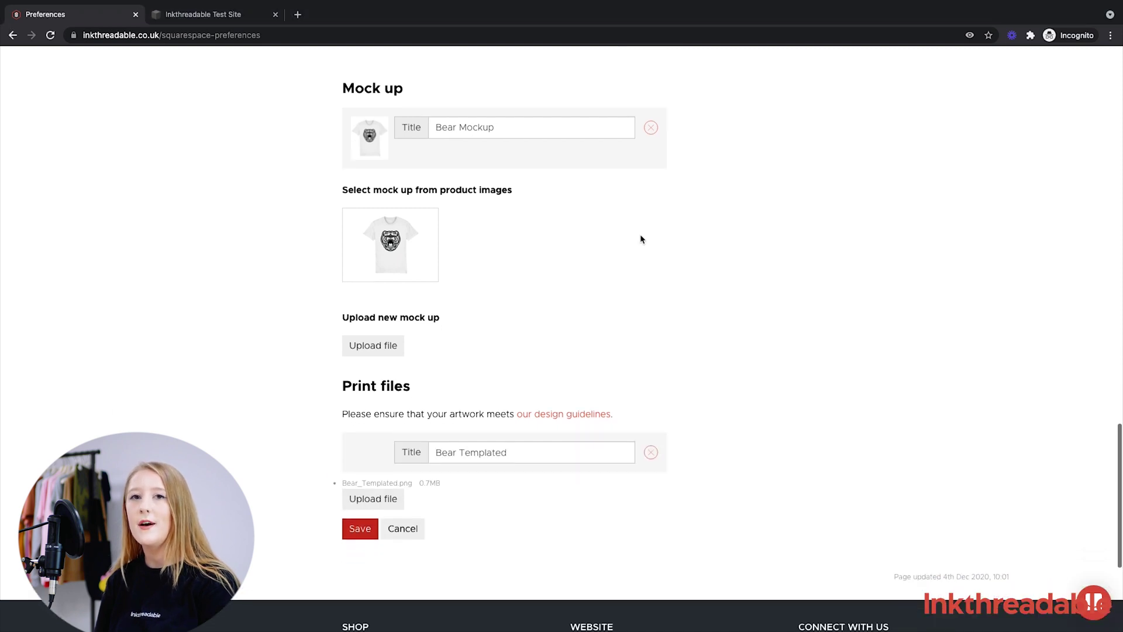
scroll(640, 239, "down", 1)
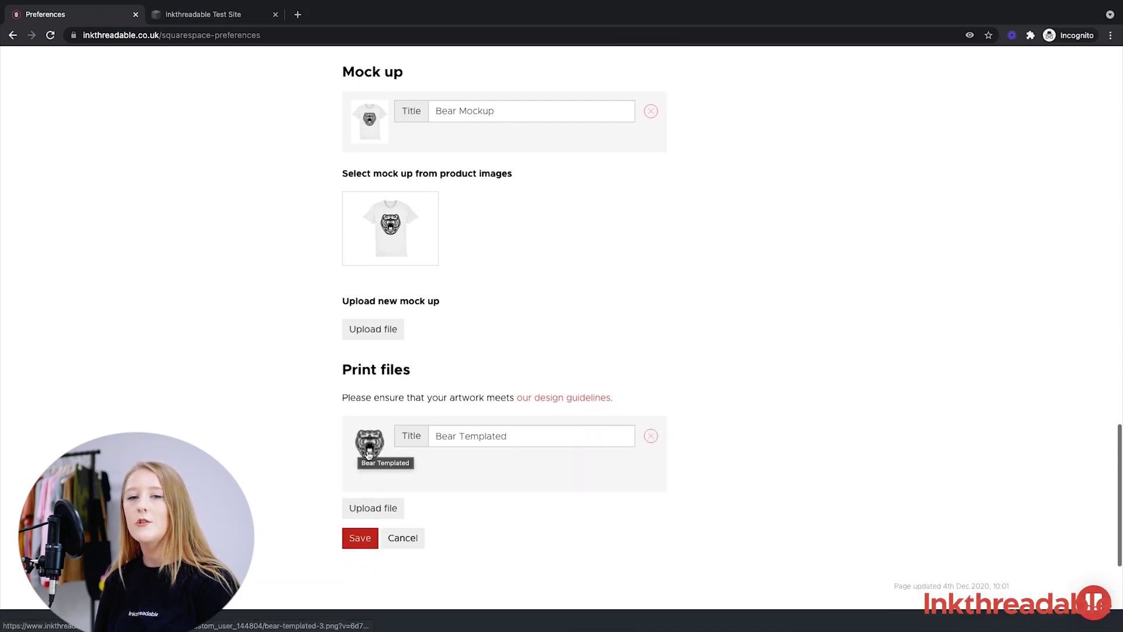
left_click(369, 455)
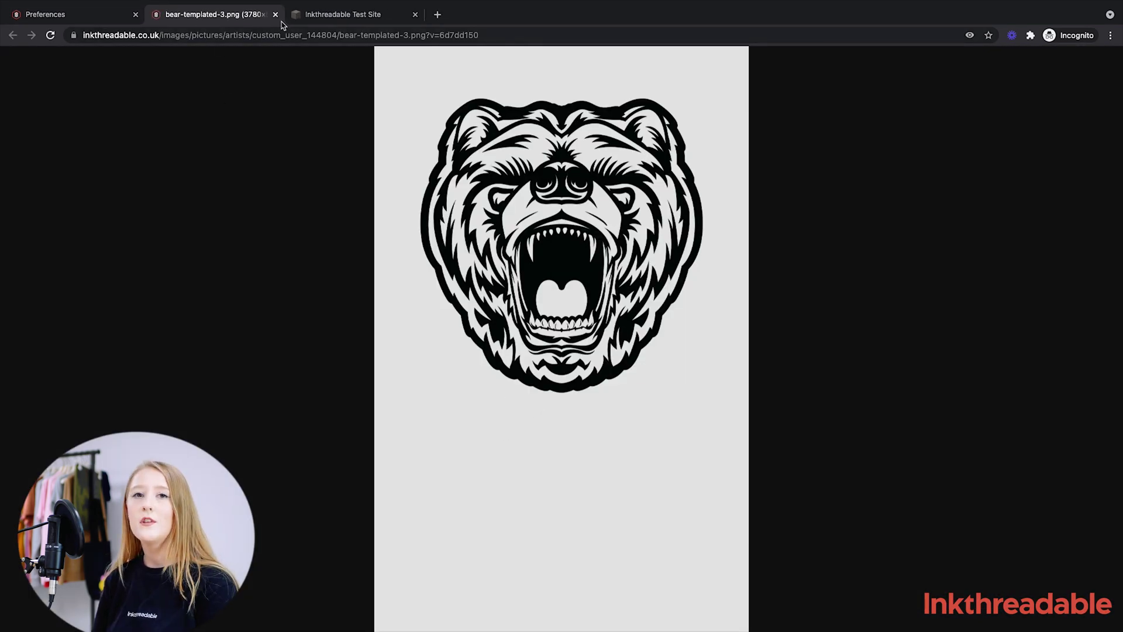
left_click(276, 14)
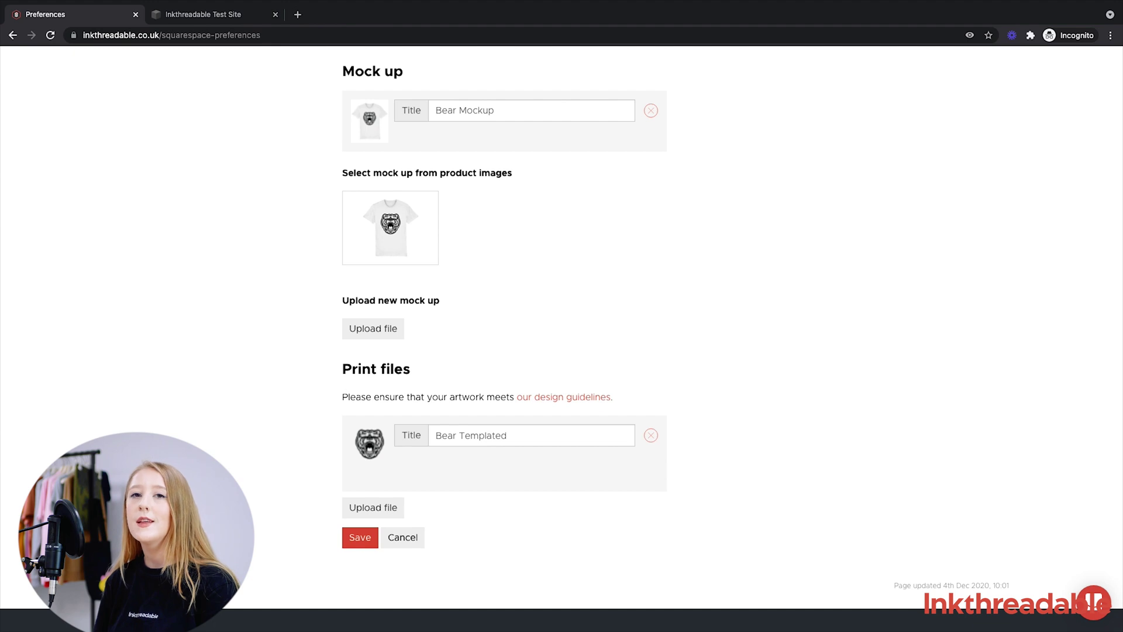
left_click(334, 537)
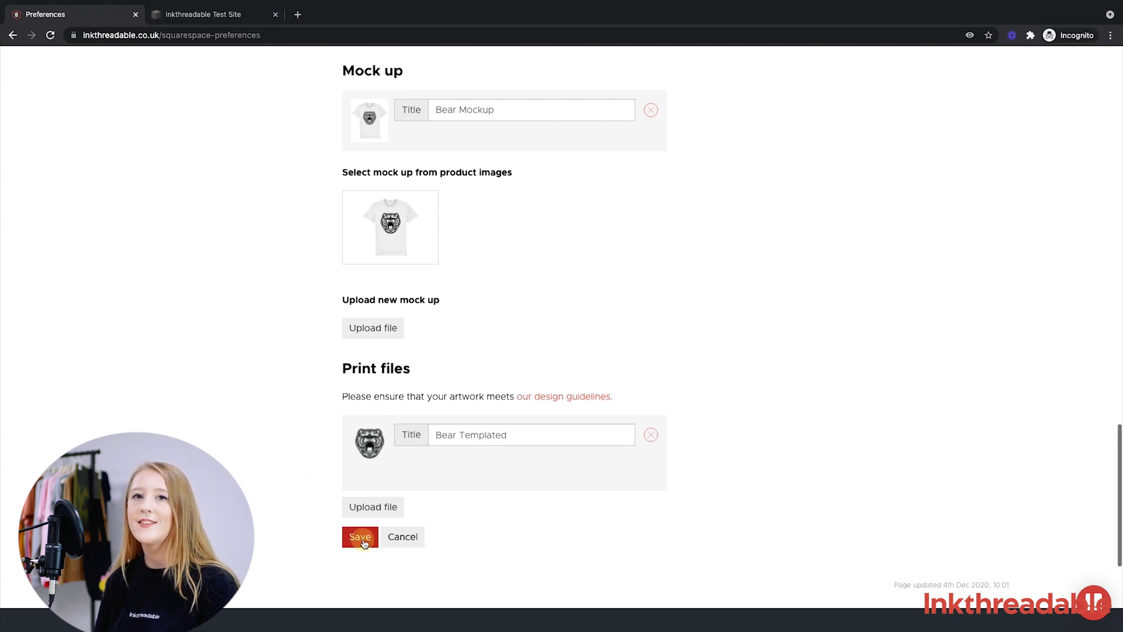
scroll(334, 537, "down", 1)
left_click(360, 536)
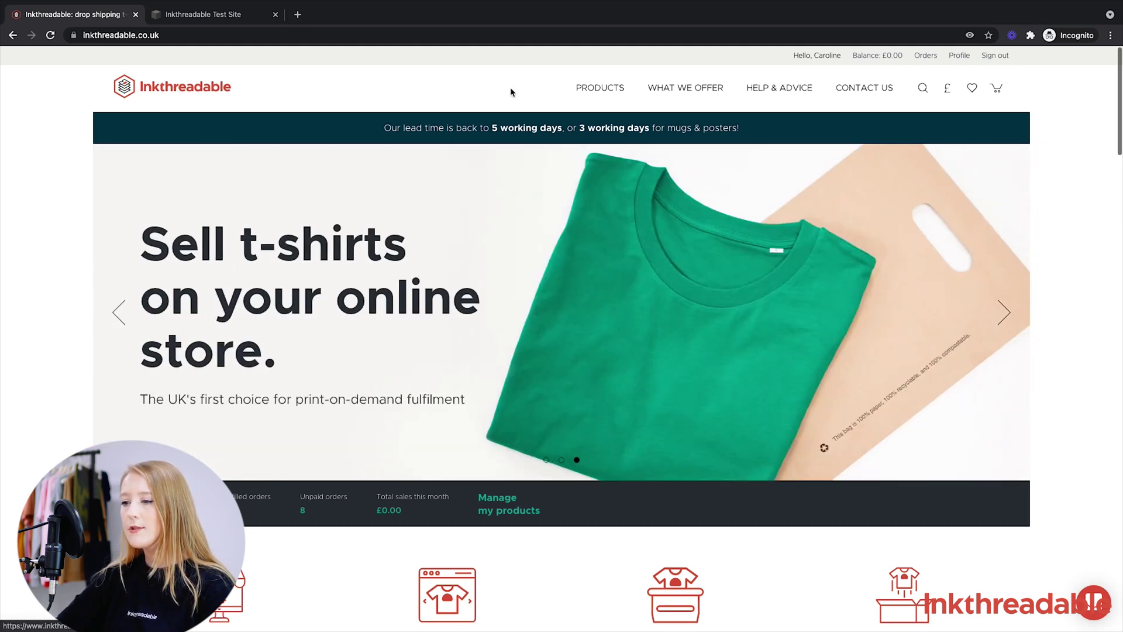
Step: Return to the Inkthreadable home page showing the 'Sell t-shirts on your online store' banner
mouse_move(606, 90)
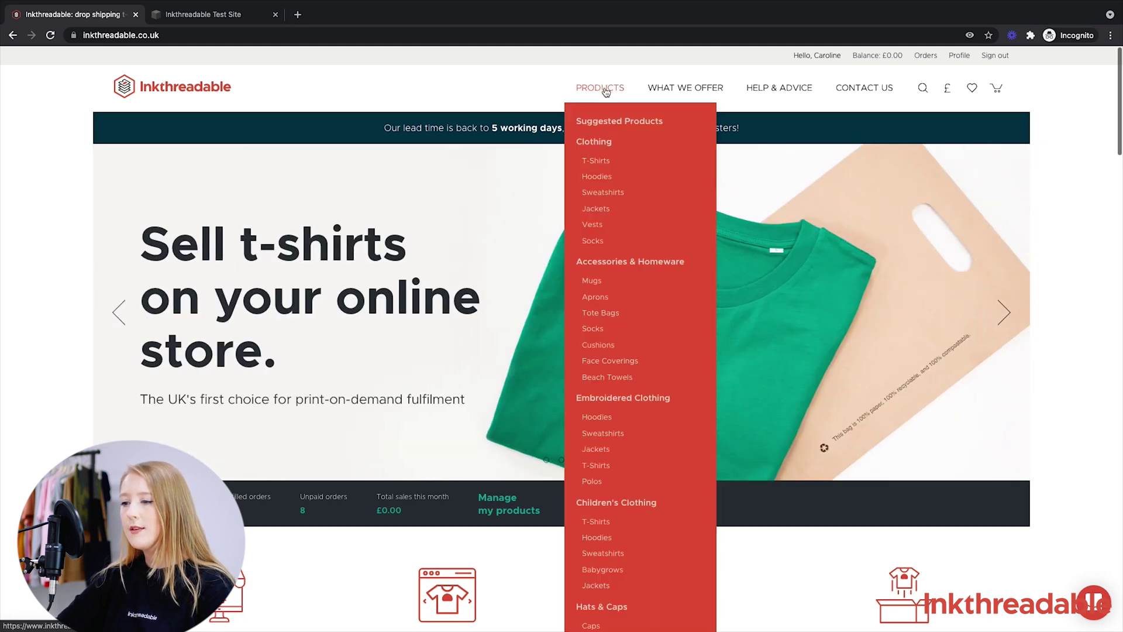
Step: Open the Creator T-shirt from the T-Shirts listing in the designer
left_click(595, 161)
left_click(438, 367)
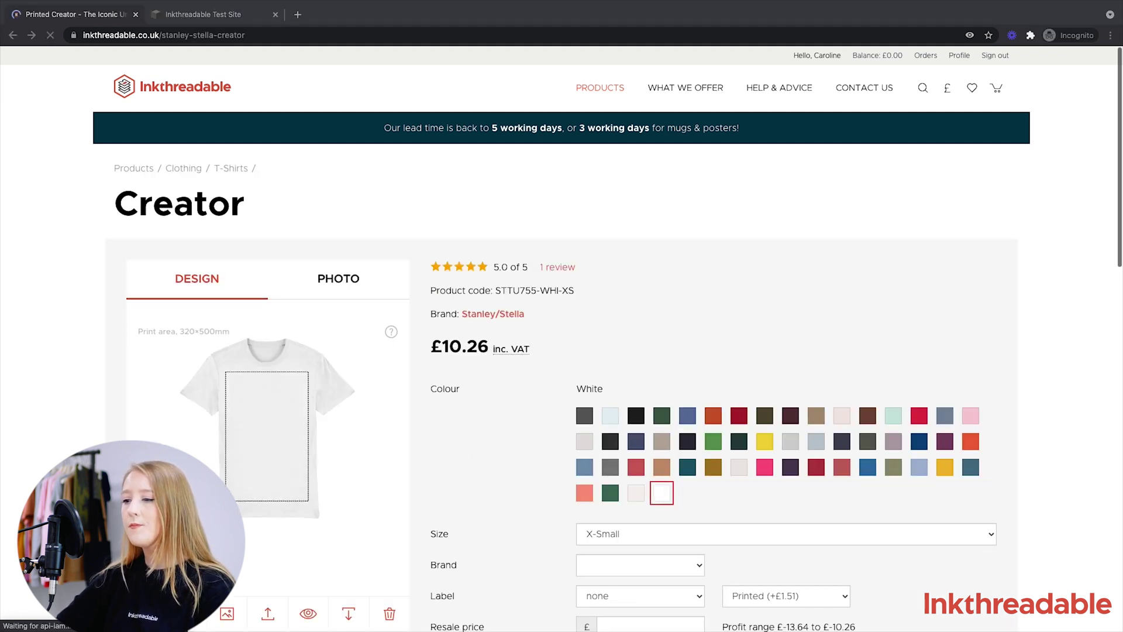
scroll(32, 388, "down", 2)
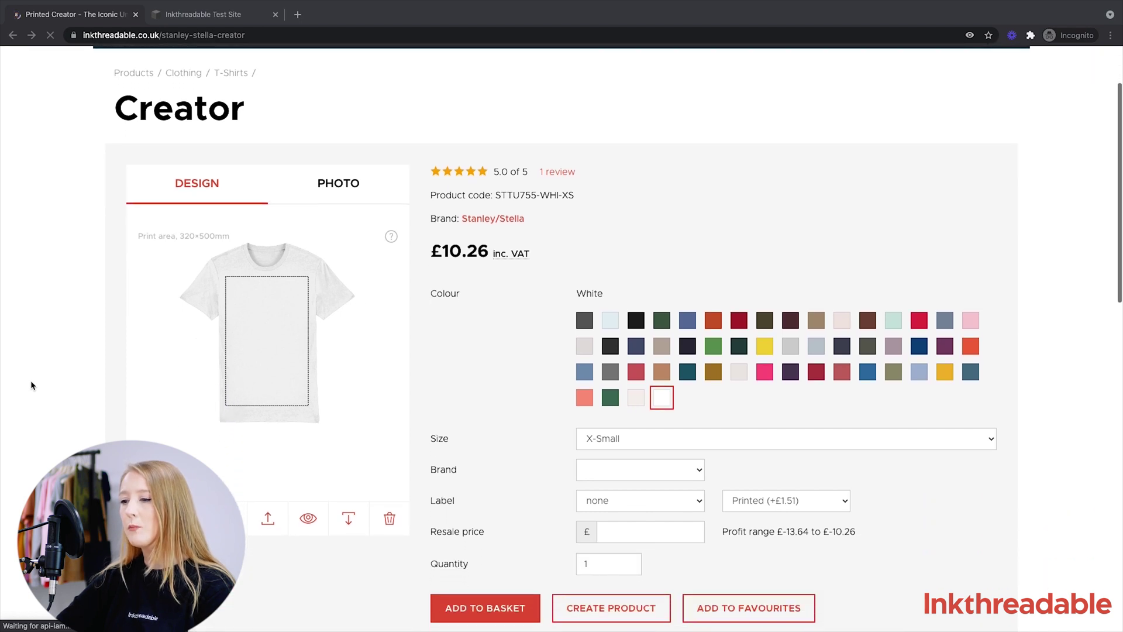
scroll(31, 385, "down", 1)
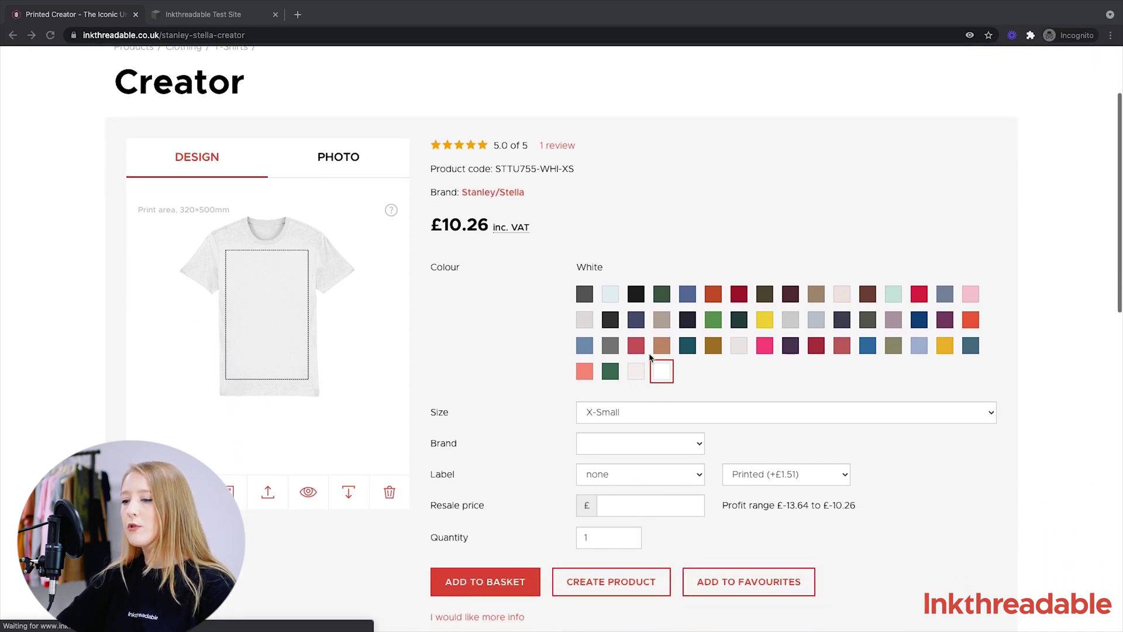
Step: Set the shirt colour to Vintage White at £11.94 and begin an image upload
left_click(638, 371)
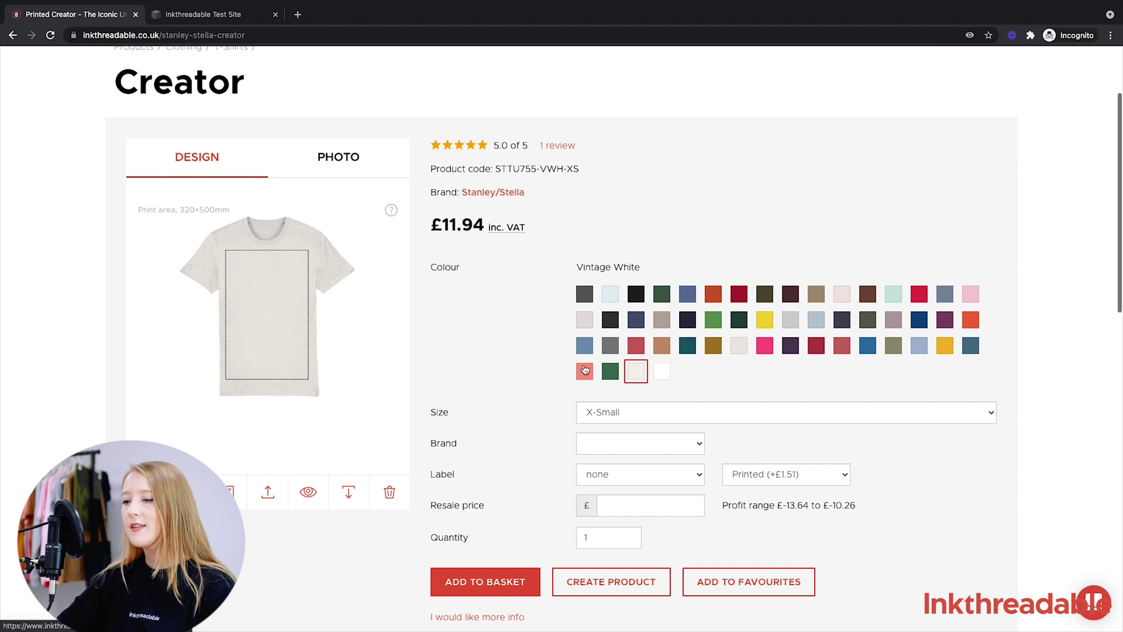
scroll(484, 351, "down", 1)
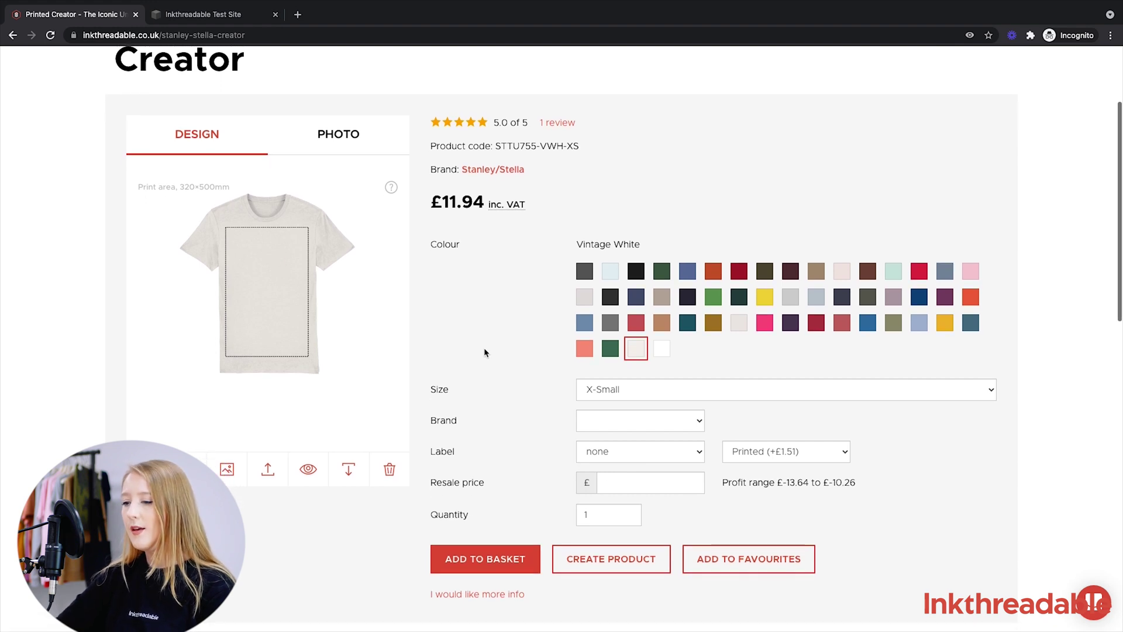
scroll(485, 351, "up", 1)
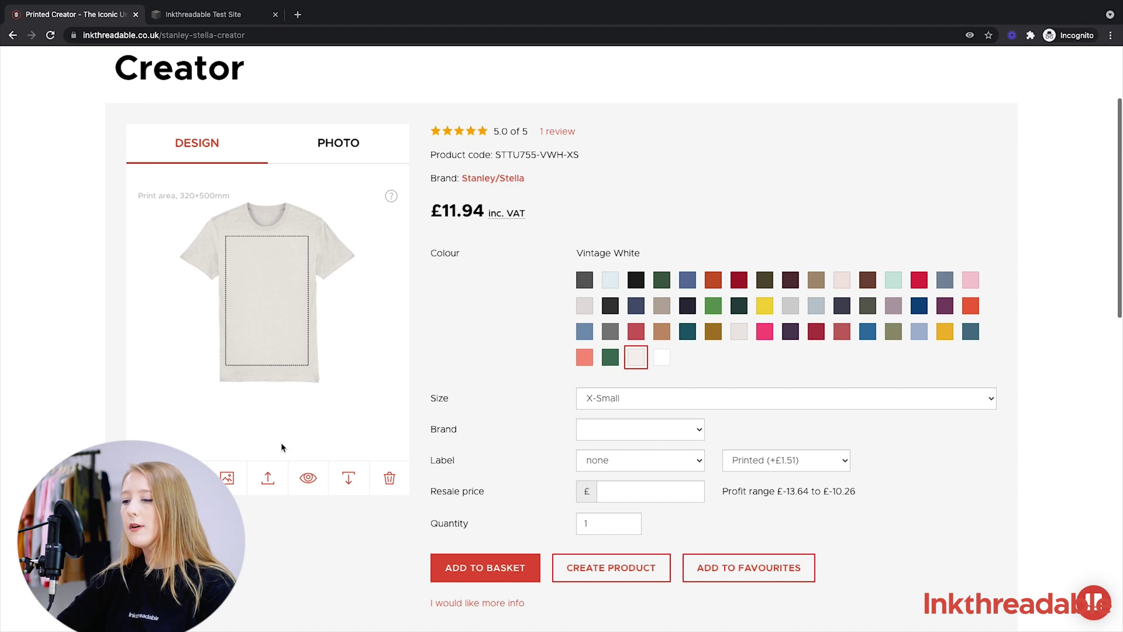
left_click(268, 479)
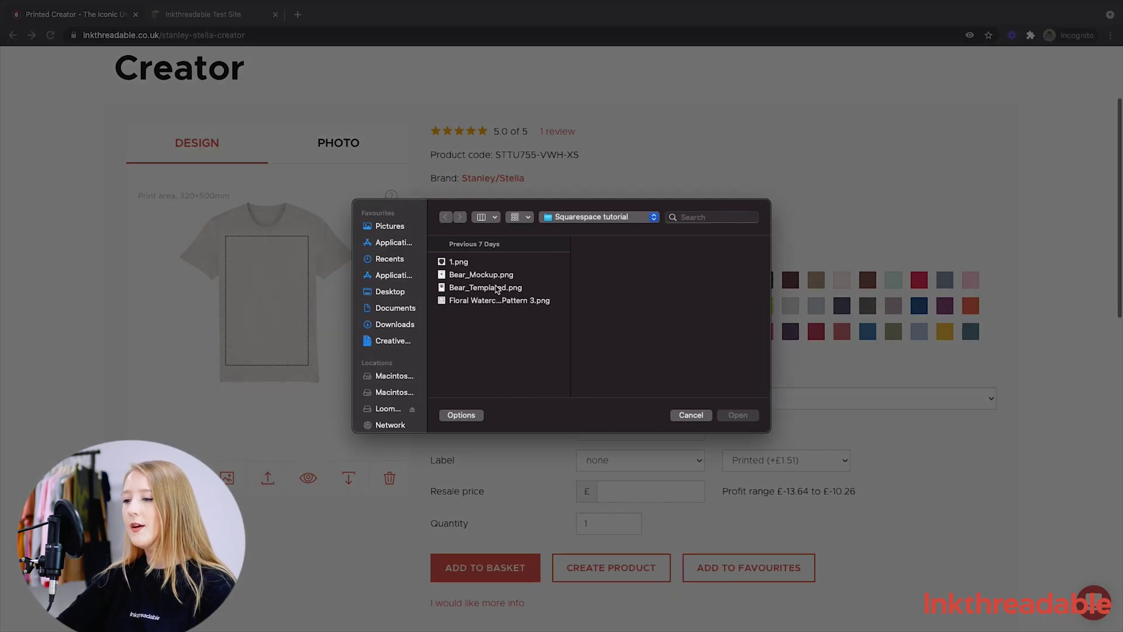
Step: Upload 1.png as the shirt design
left_click(495, 262)
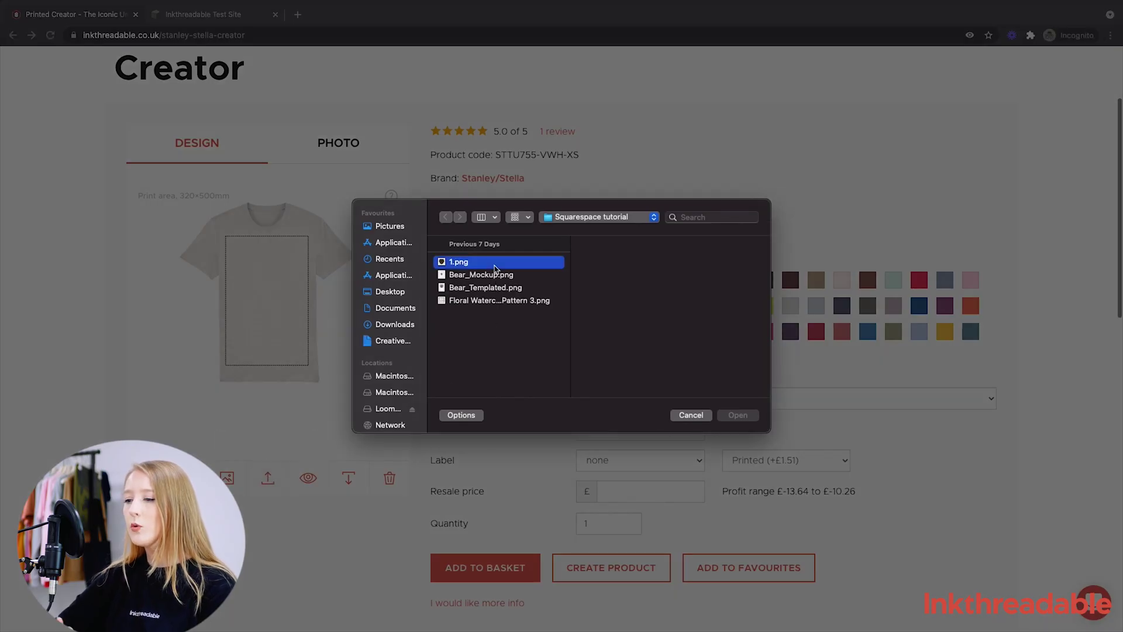
left_click(741, 415)
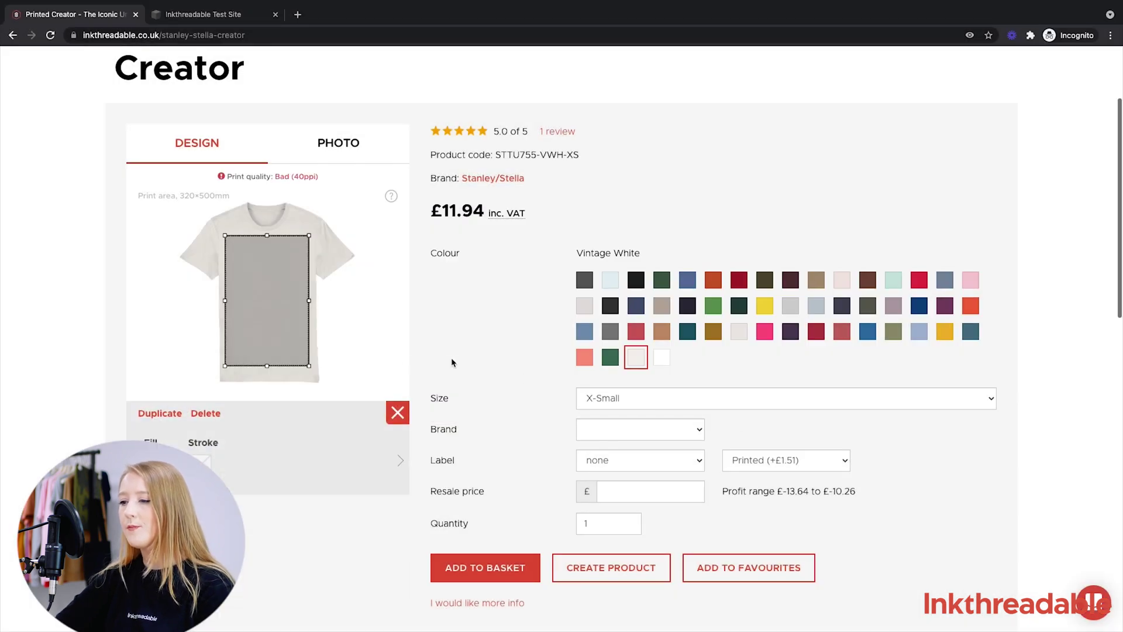
left_click(398, 413)
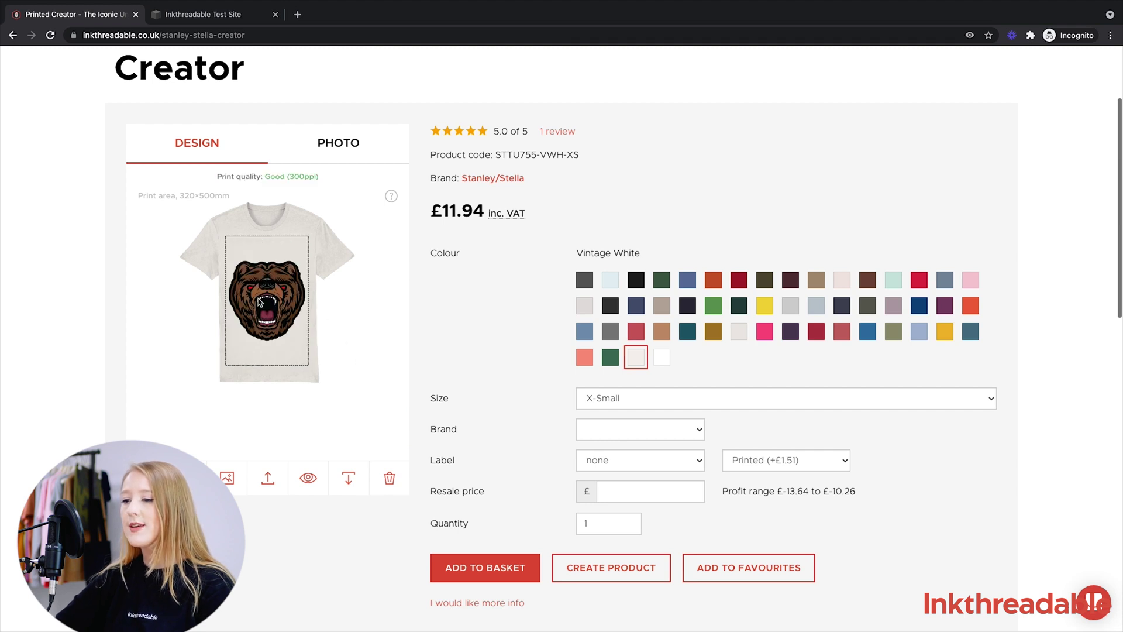
Step: Align the bear design to the top of the print area, rated Good (300ppi)
left_click(270, 298)
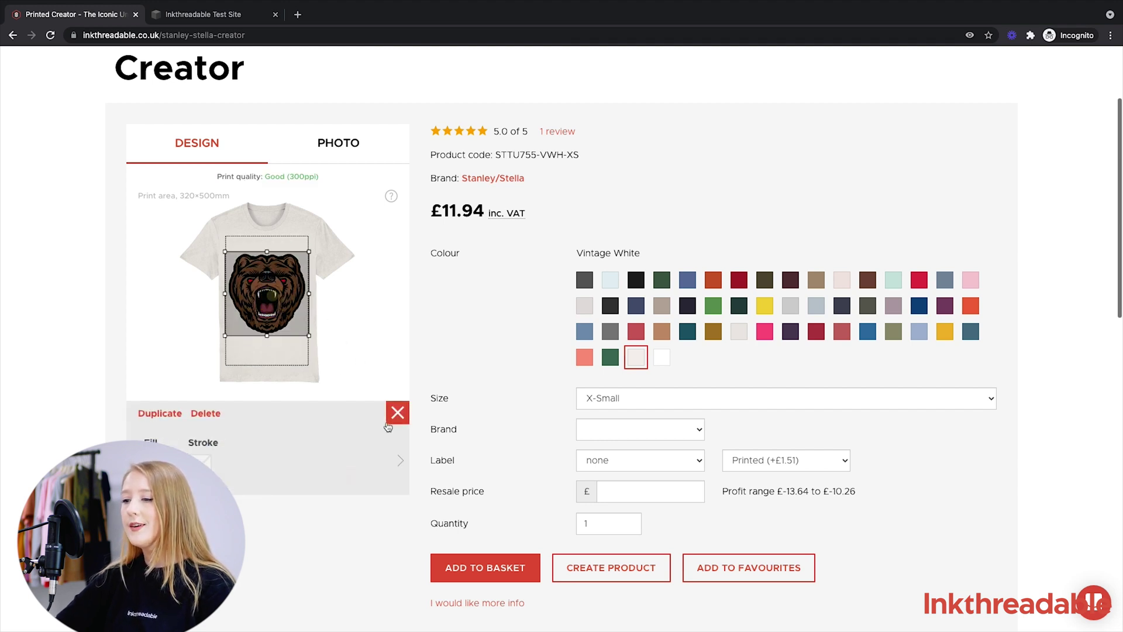
left_click(400, 461)
left_click(402, 460)
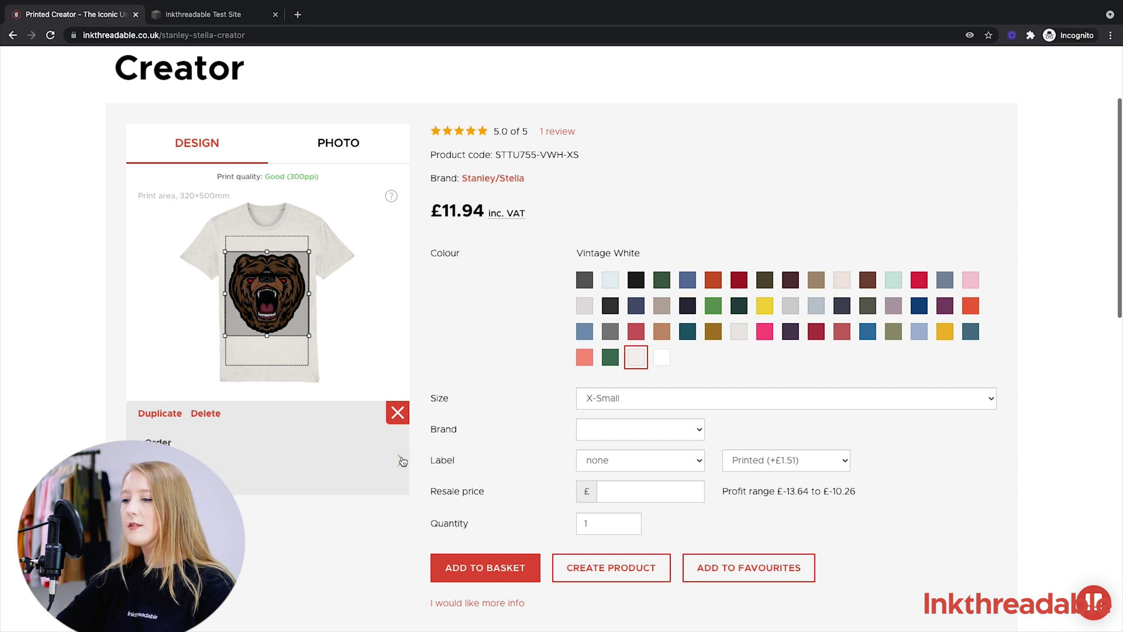
left_click(231, 467)
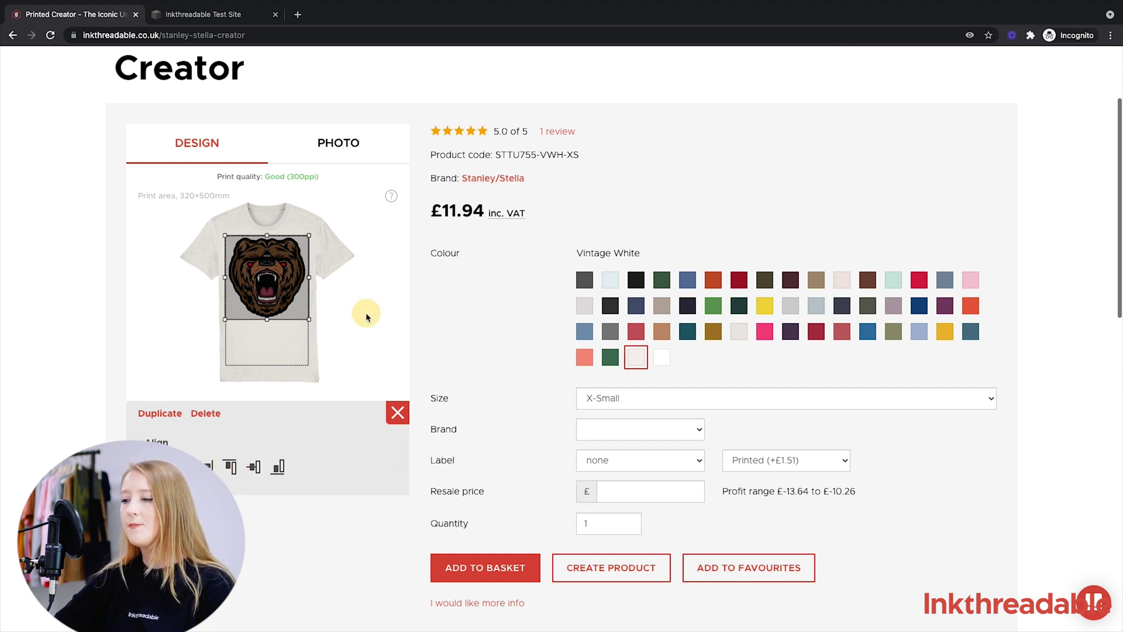
left_click(399, 412)
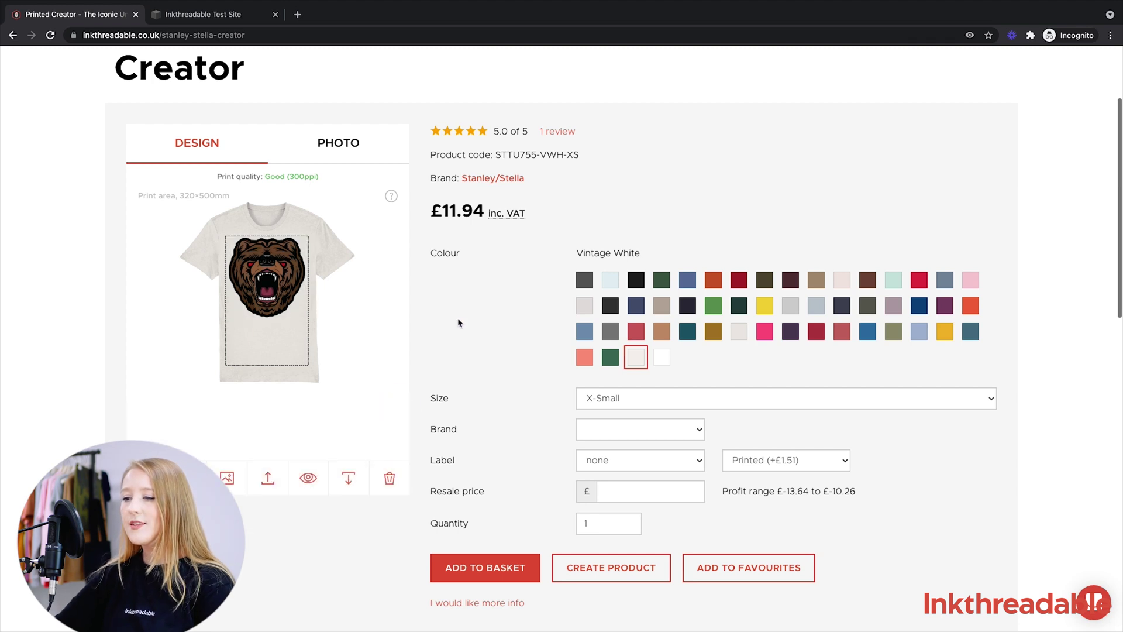
scroll(458, 322, "down", 1)
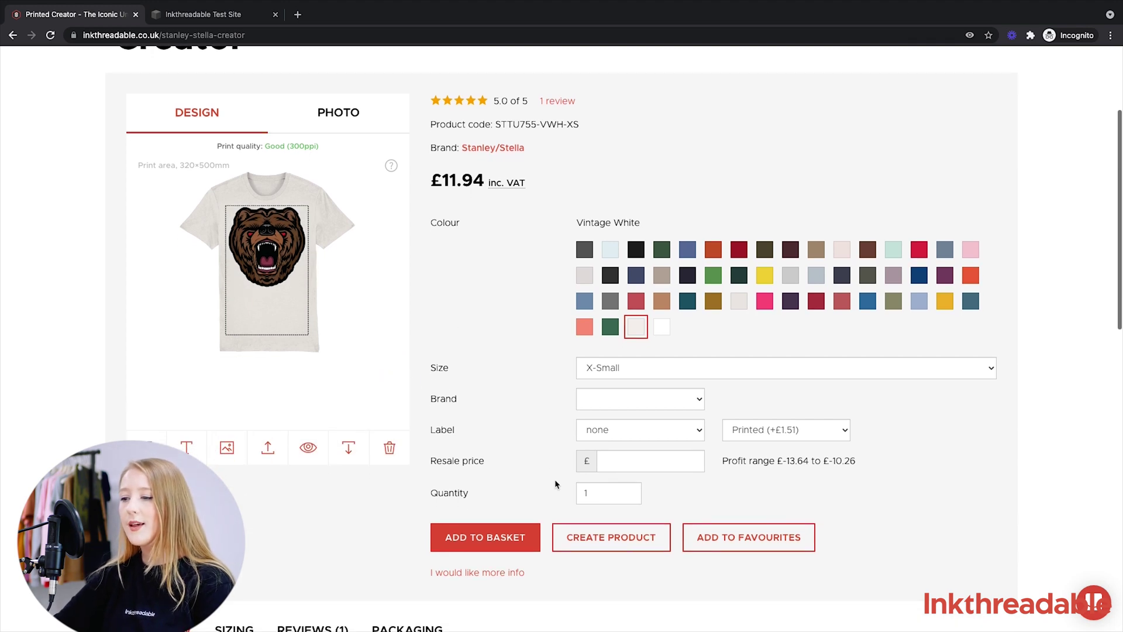
left_click(307, 447)
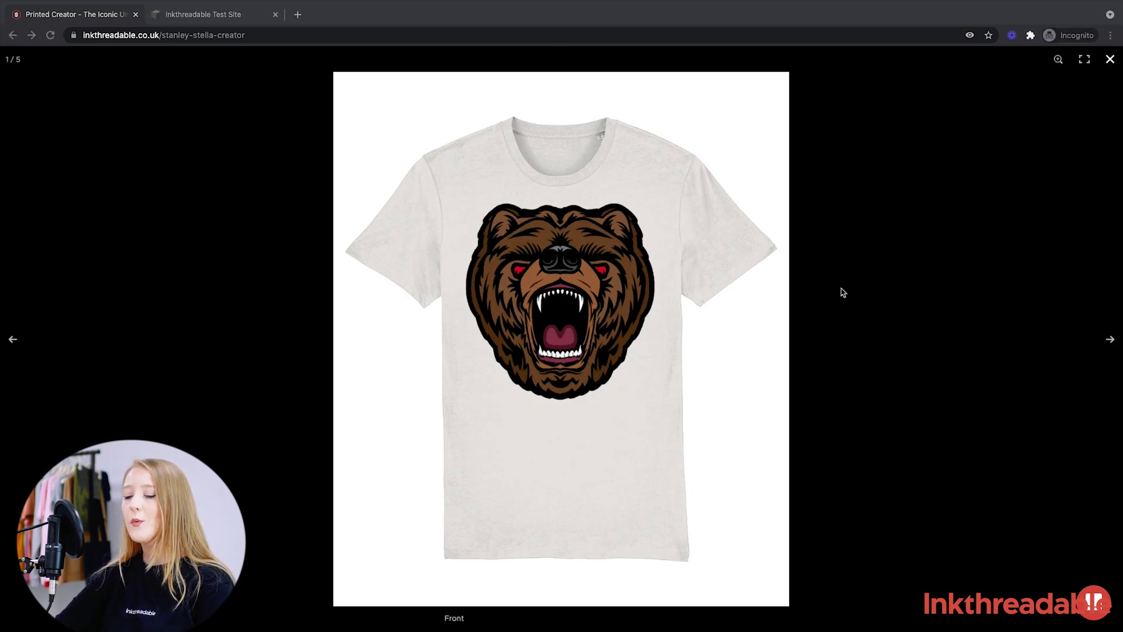
left_click(1110, 61)
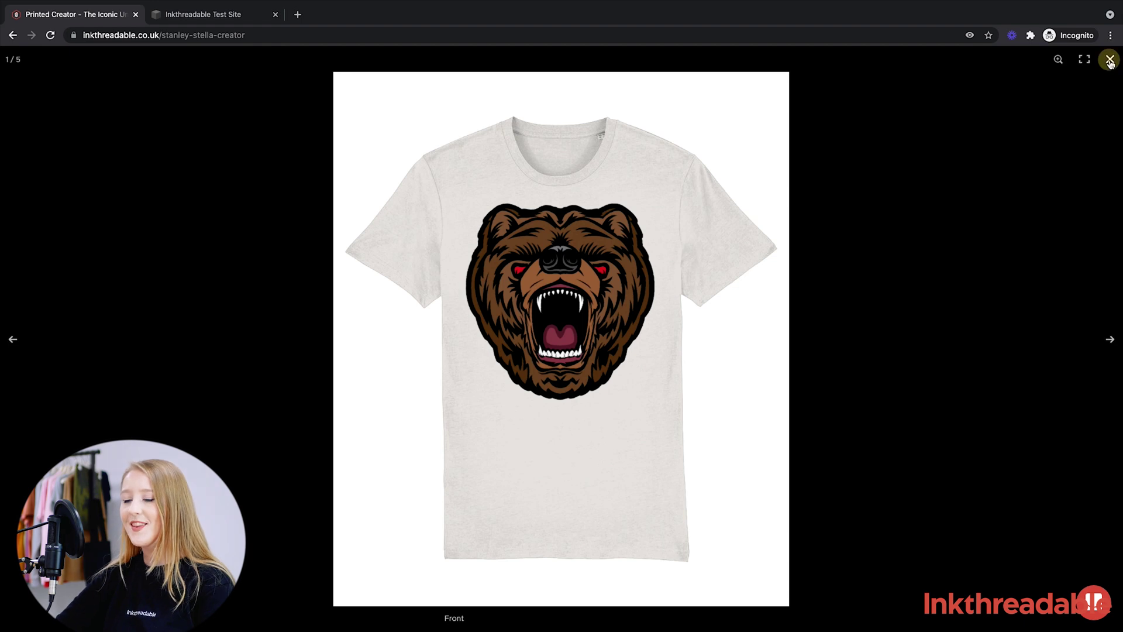
left_click(1110, 61)
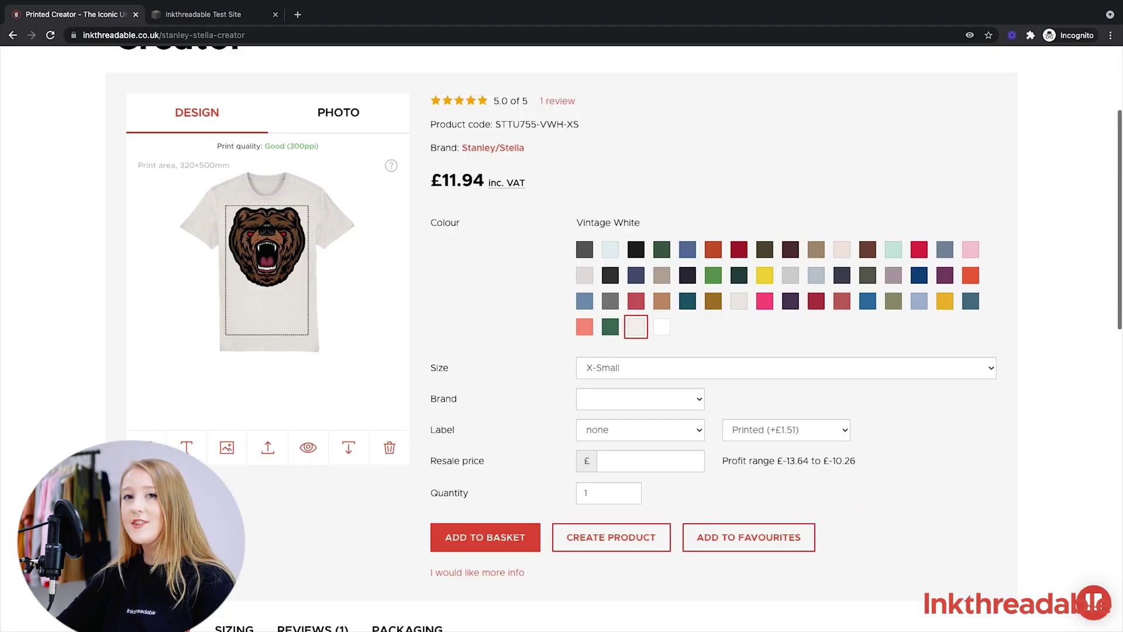
left_click(612, 537)
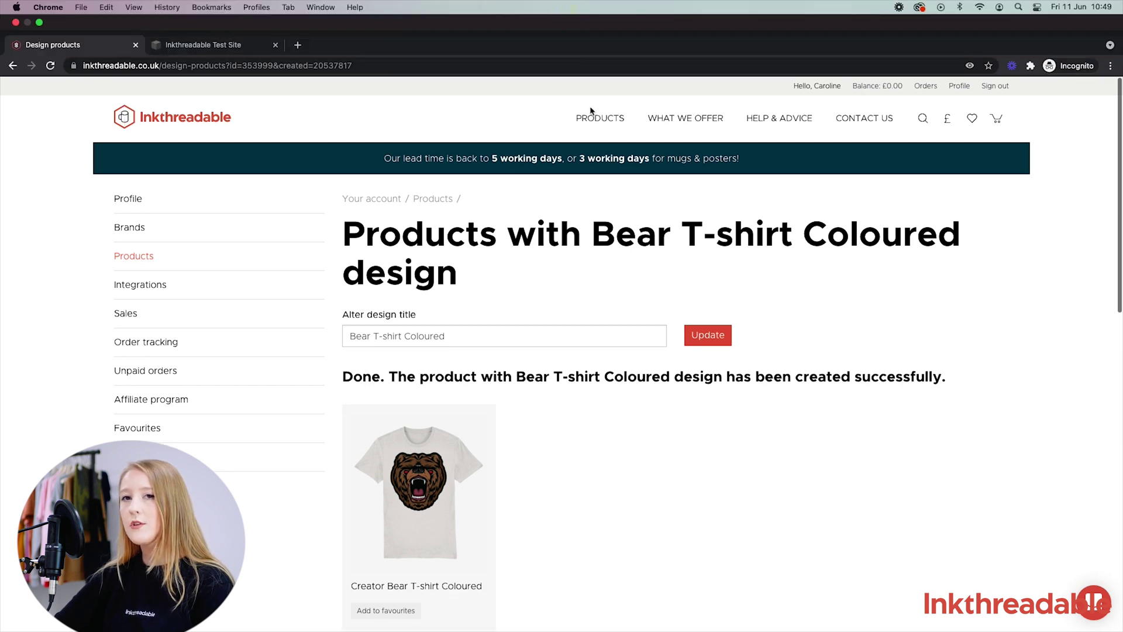
Step: Find the new Creator Bear T-shirt Coloured product and start exporting it
scroll(628, 443, "down", 3)
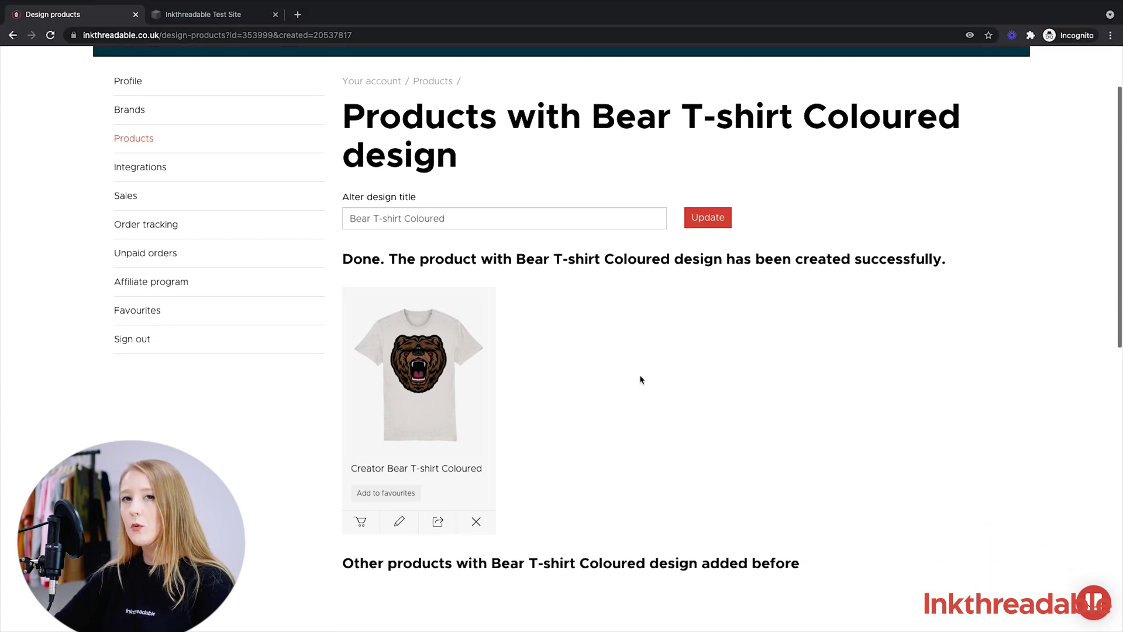
left_click(439, 524)
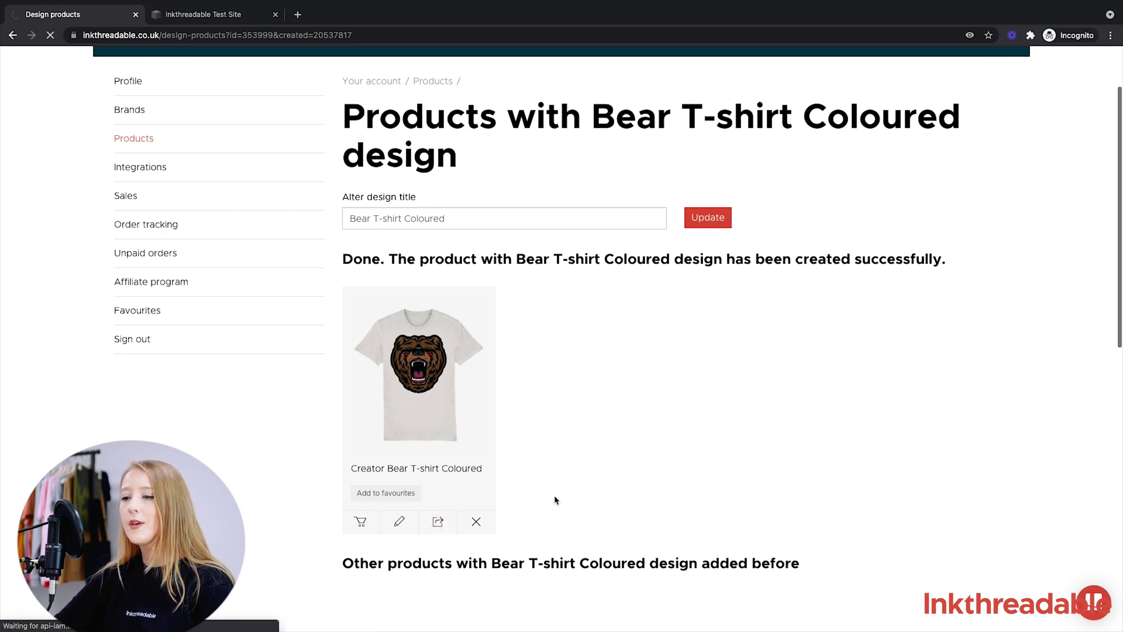
Step: Set the export brand for Creator Bear T-shirt Coloured to Inkthreadable, resale price £15.39
scroll(556, 491, "down", 5)
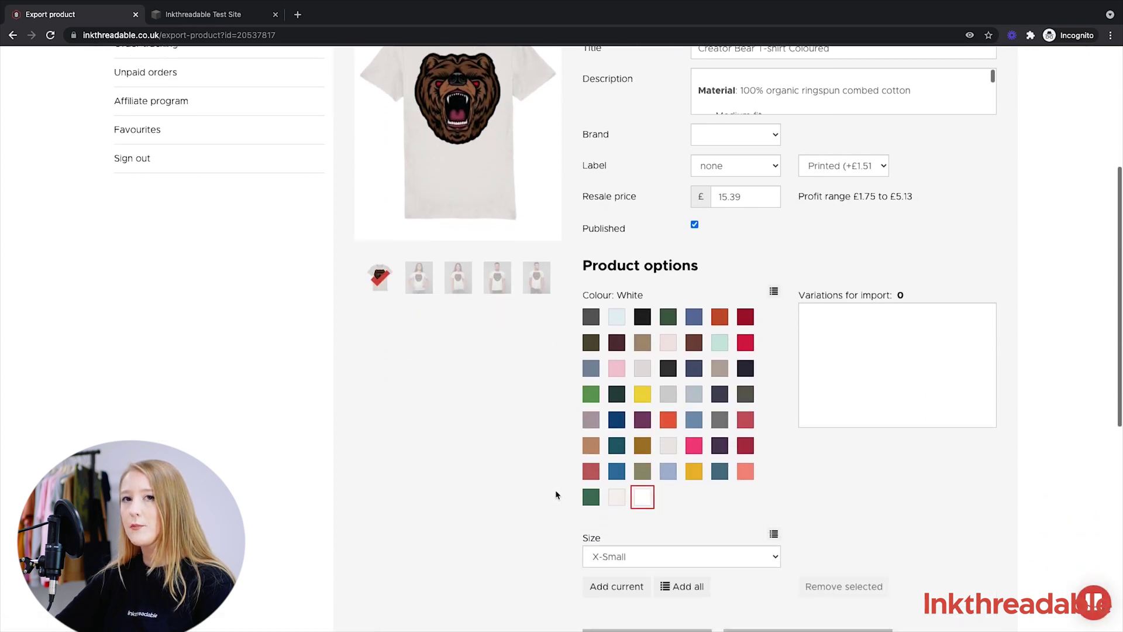
scroll(538, 486, "up", 3)
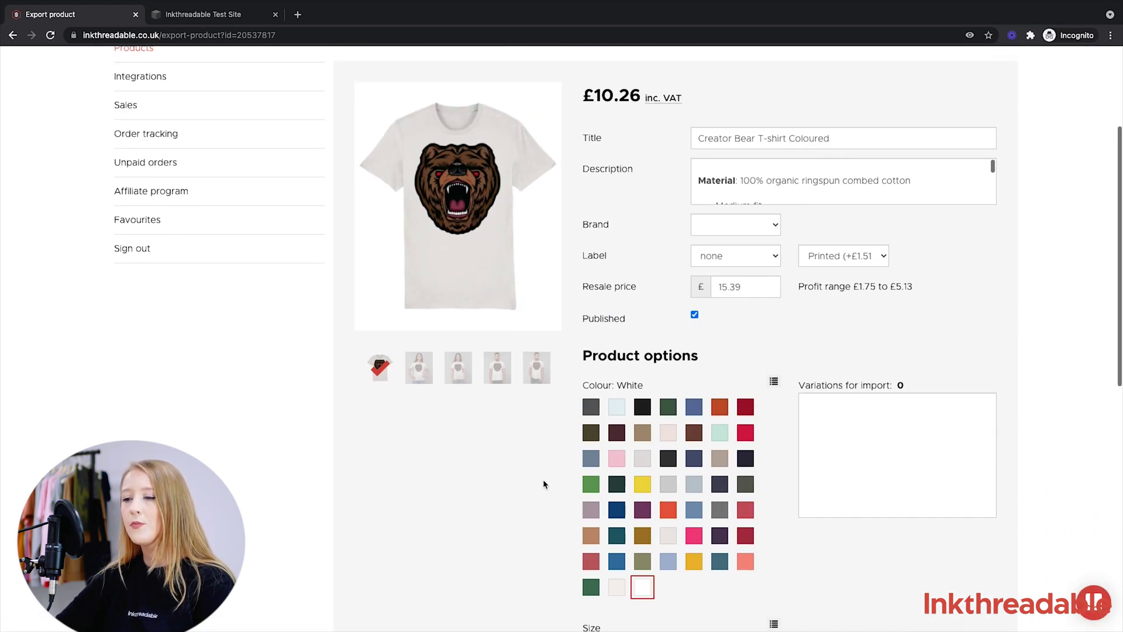
scroll(796, 189, "down", 5)
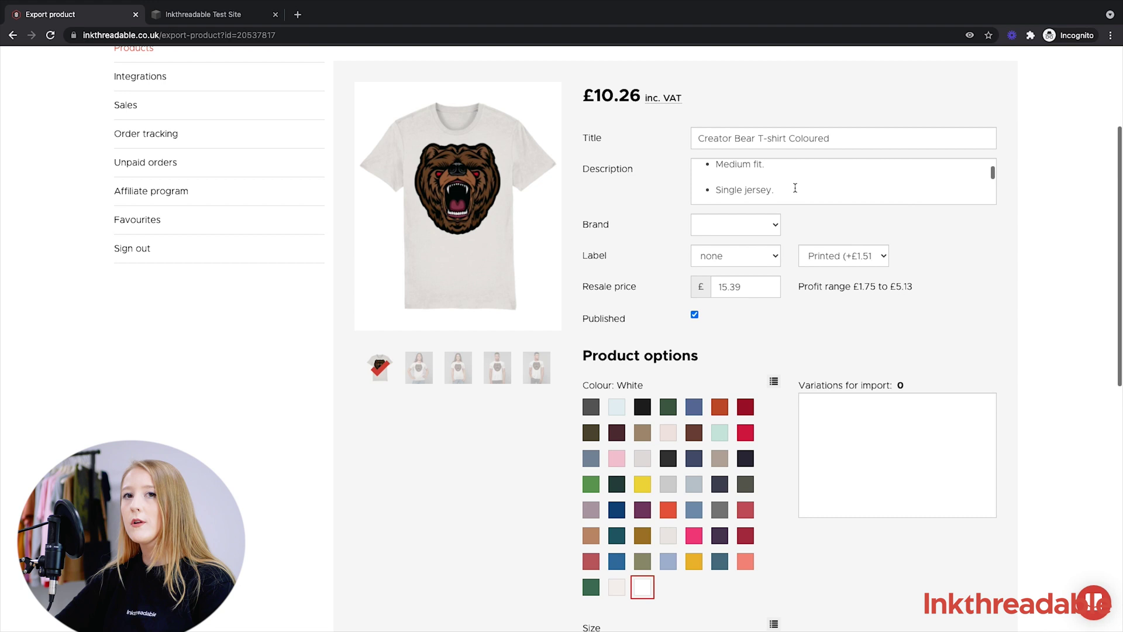
scroll(796, 189, "down", 3)
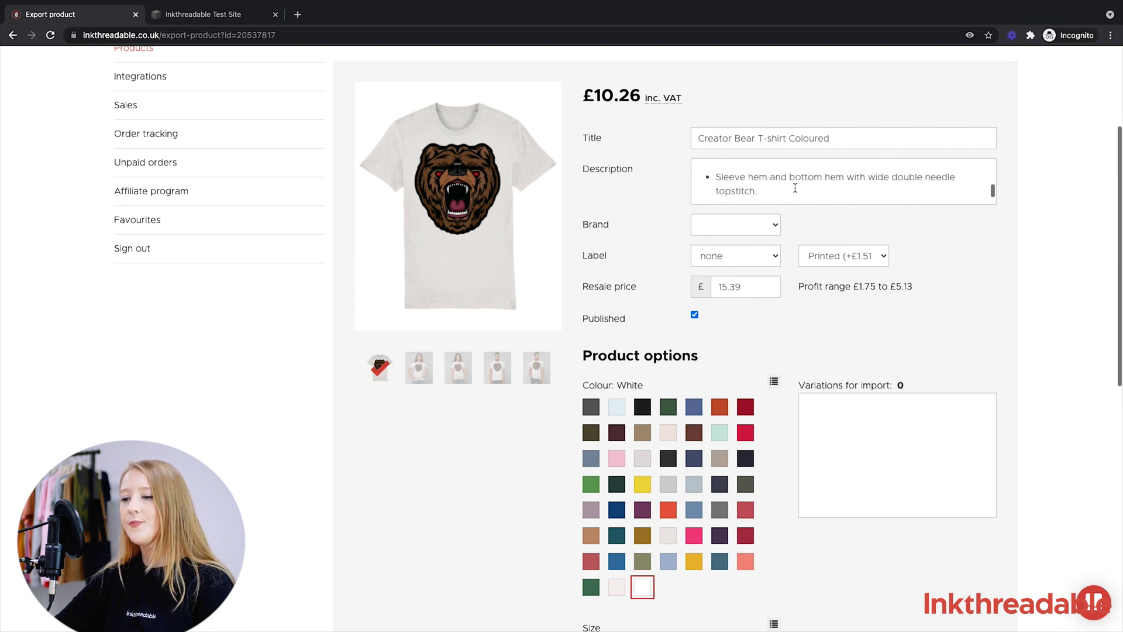
left_click(758, 227)
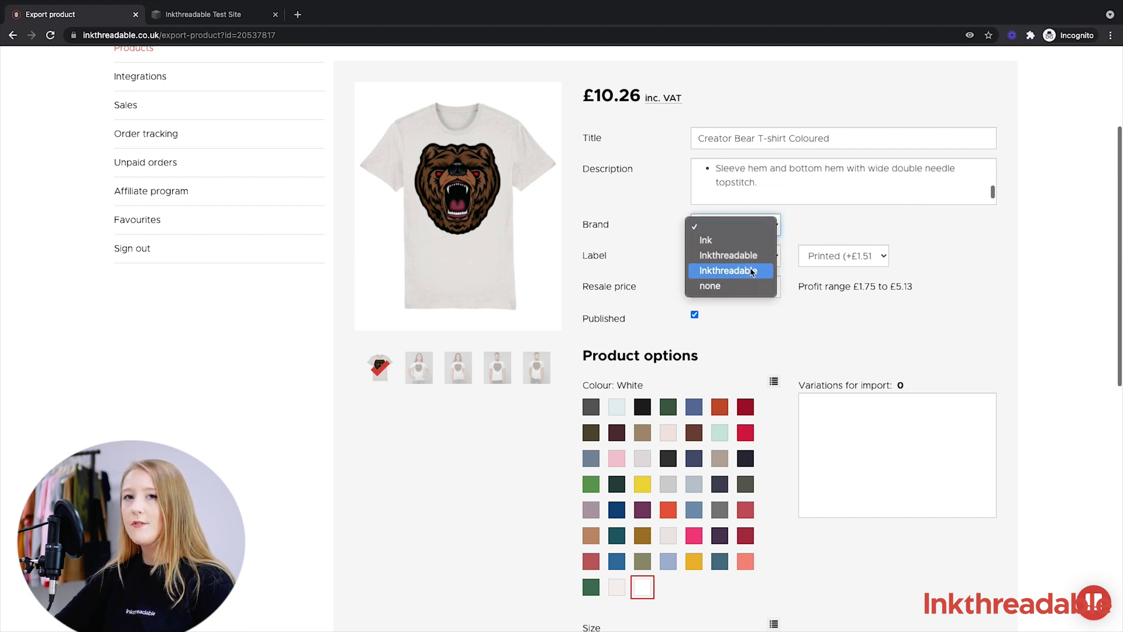
left_click(732, 270)
scroll(860, 214, "down", 1)
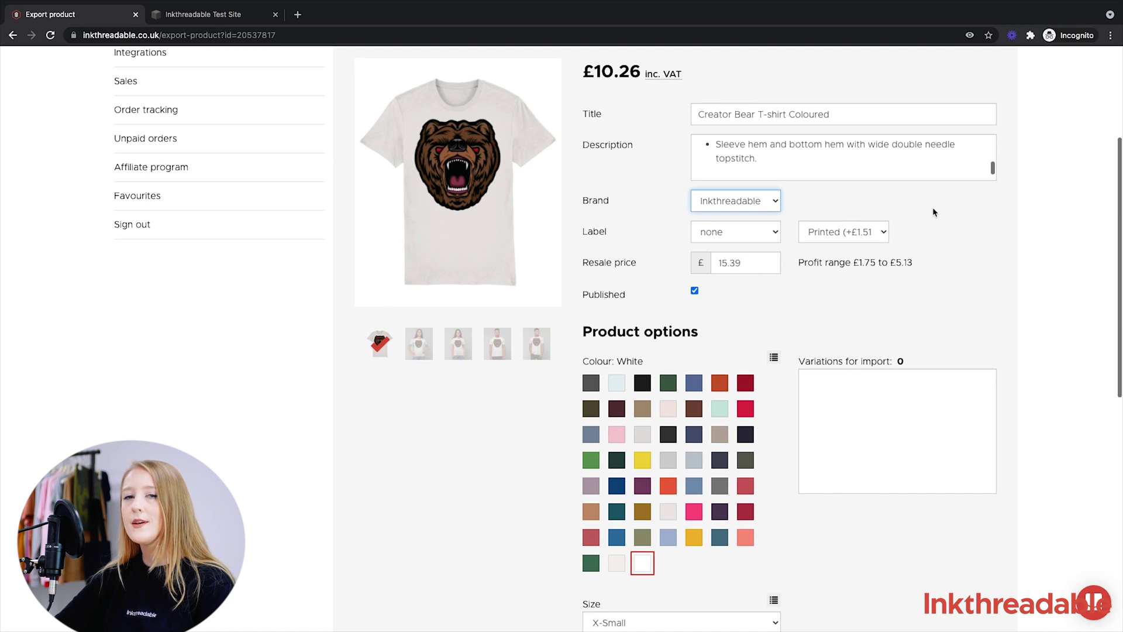
scroll(930, 215, "up", 1)
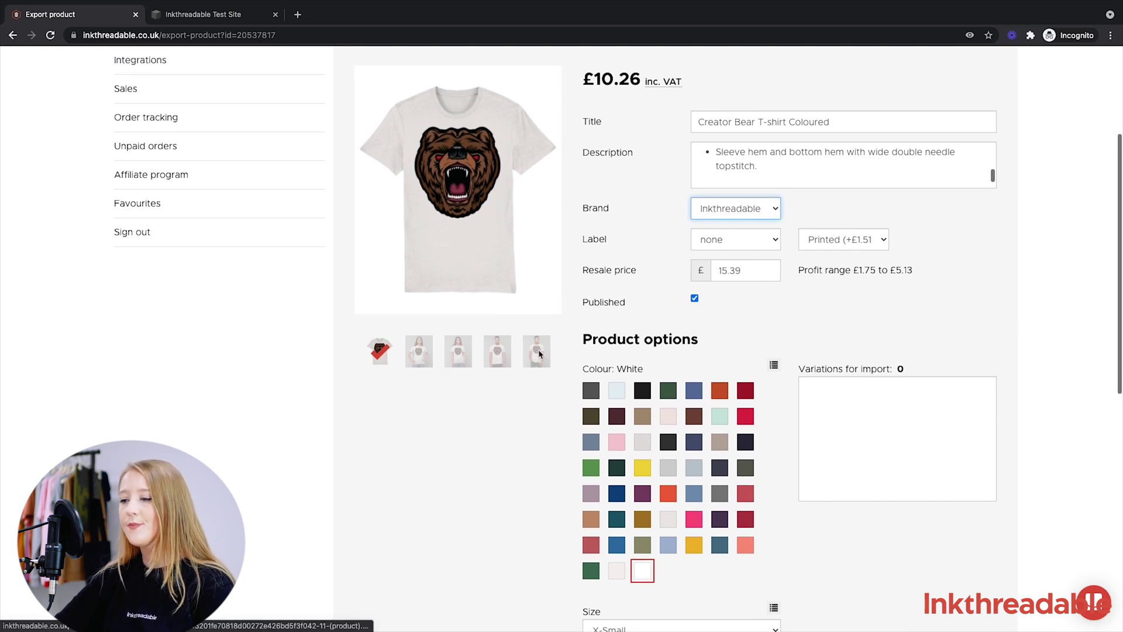
scroll(438, 428, "down", 1)
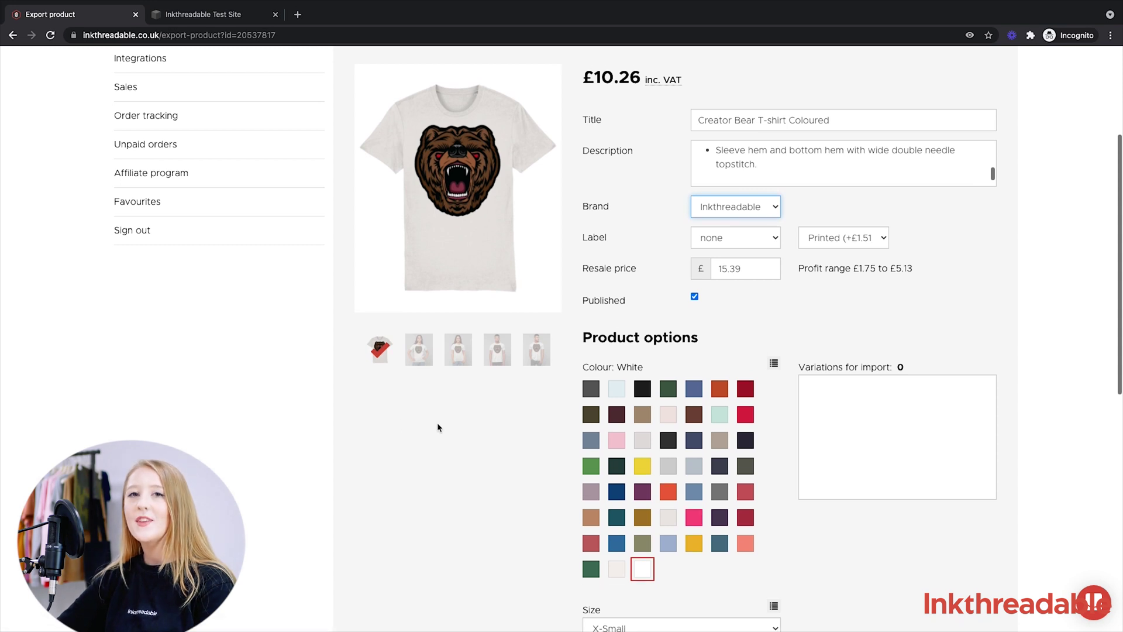
scroll(438, 425, "down", 2)
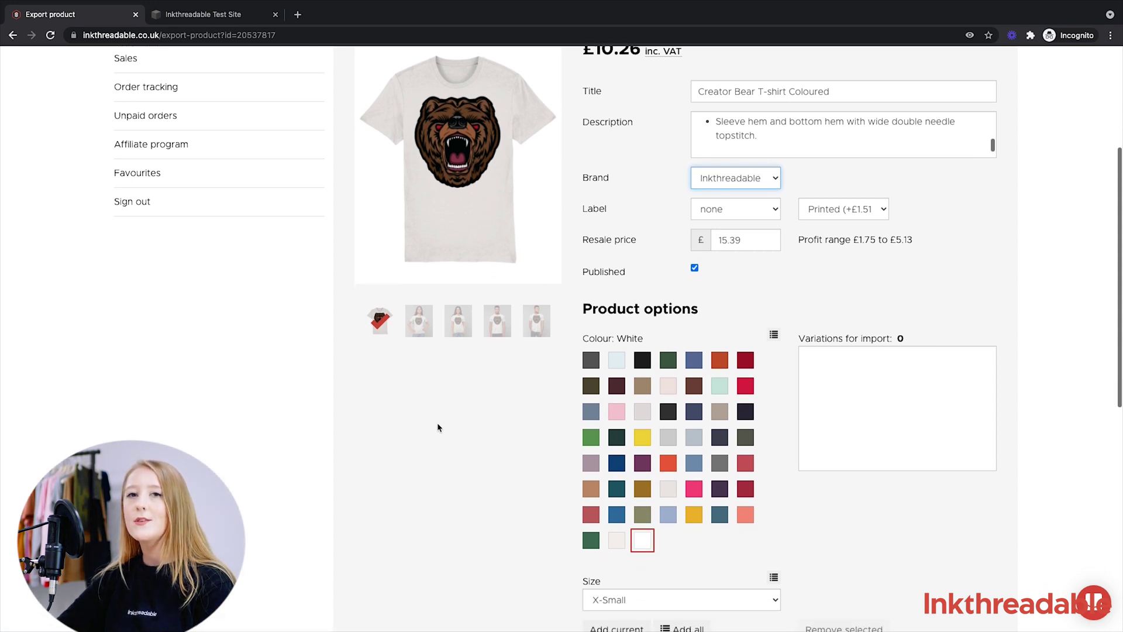
scroll(438, 424, "up", 1)
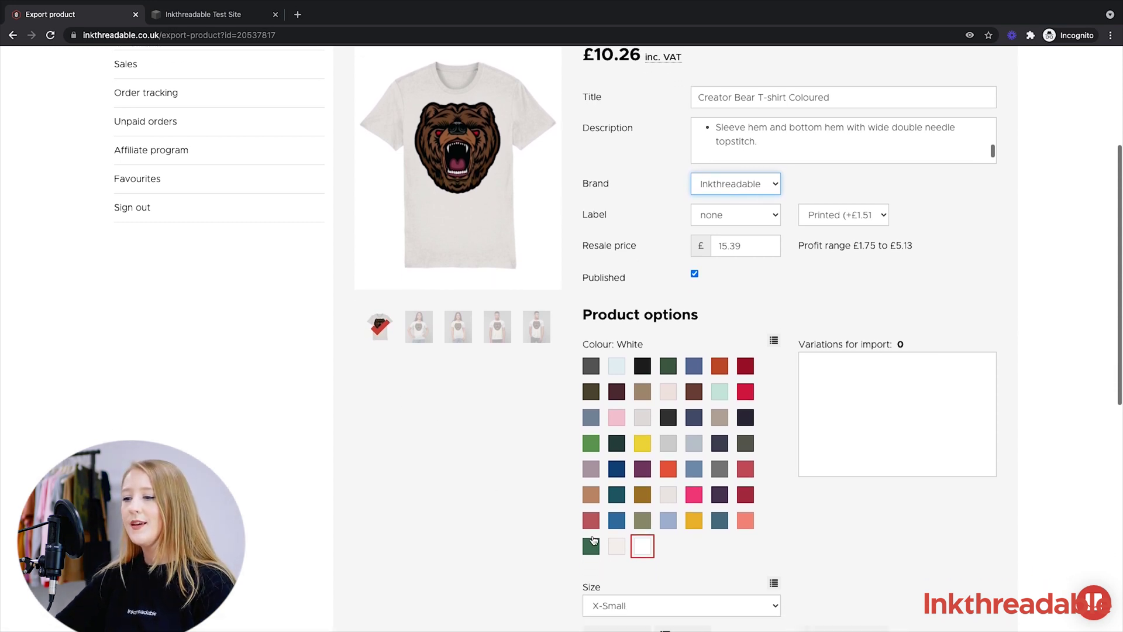
Step: Add White in all ten sizes to the product variations
left_click(617, 546)
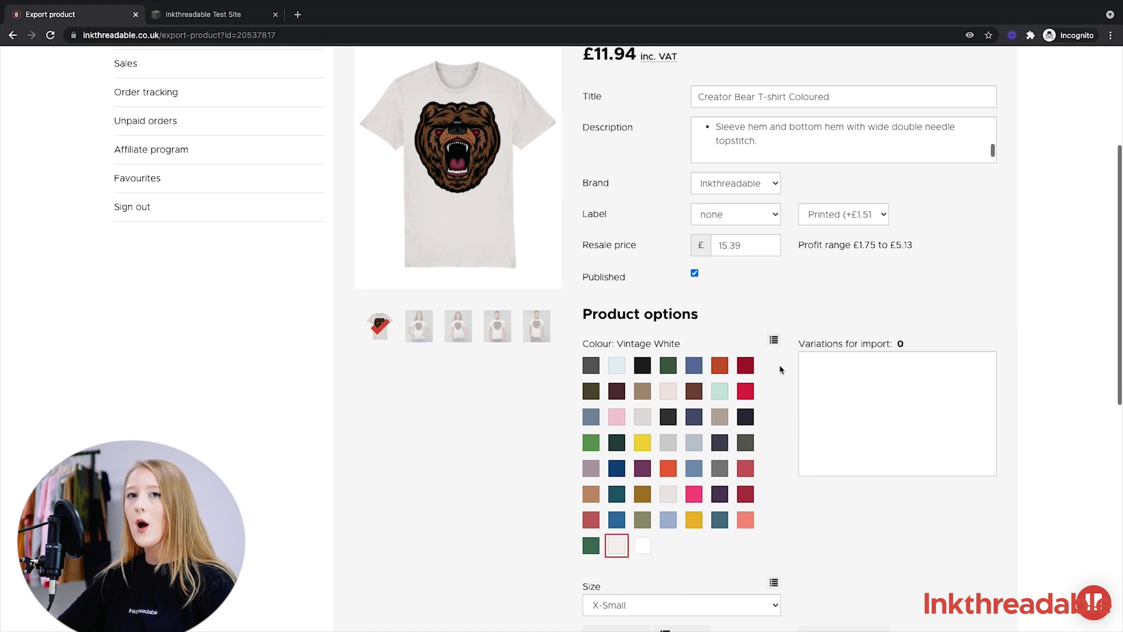
scroll(780, 364, "down", 3)
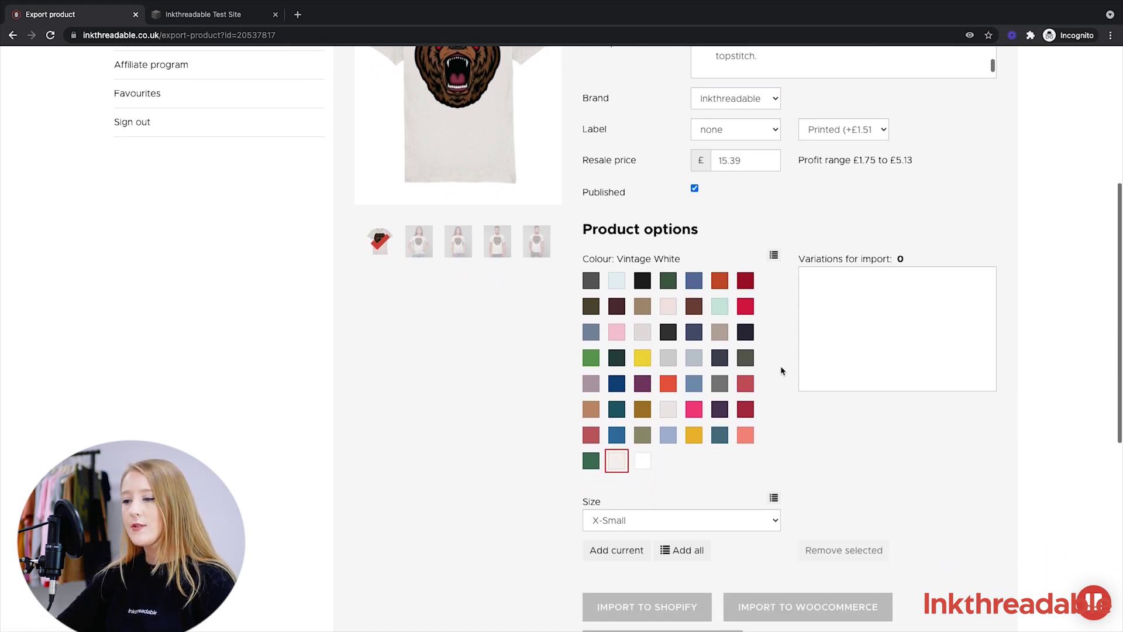
left_click(641, 464)
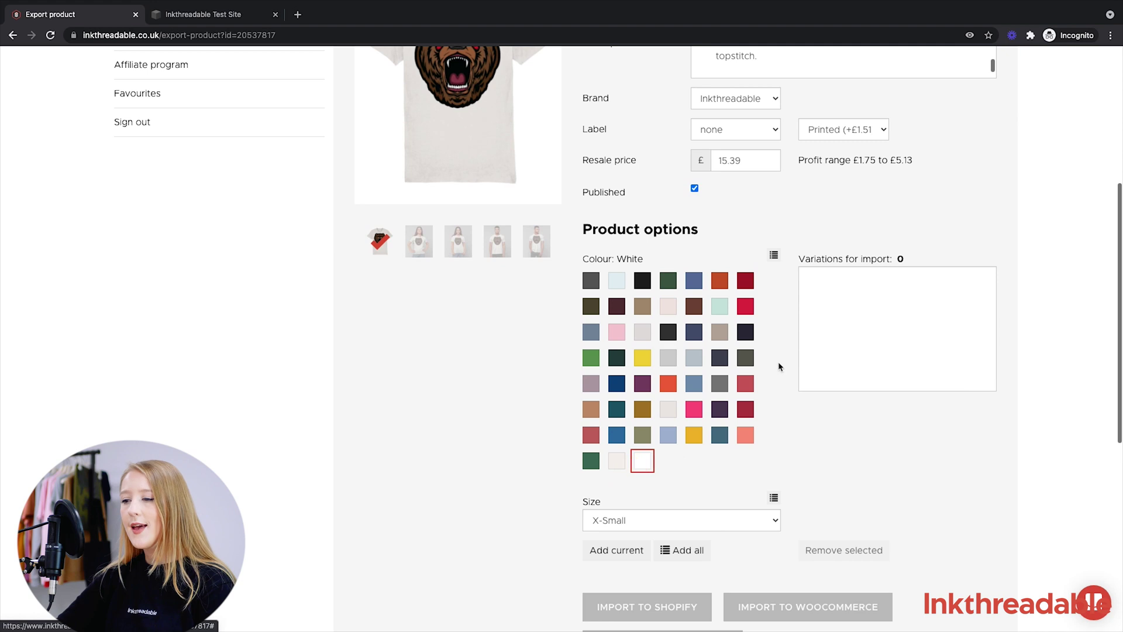
left_click(773, 256)
scroll(832, 300, "down", 2)
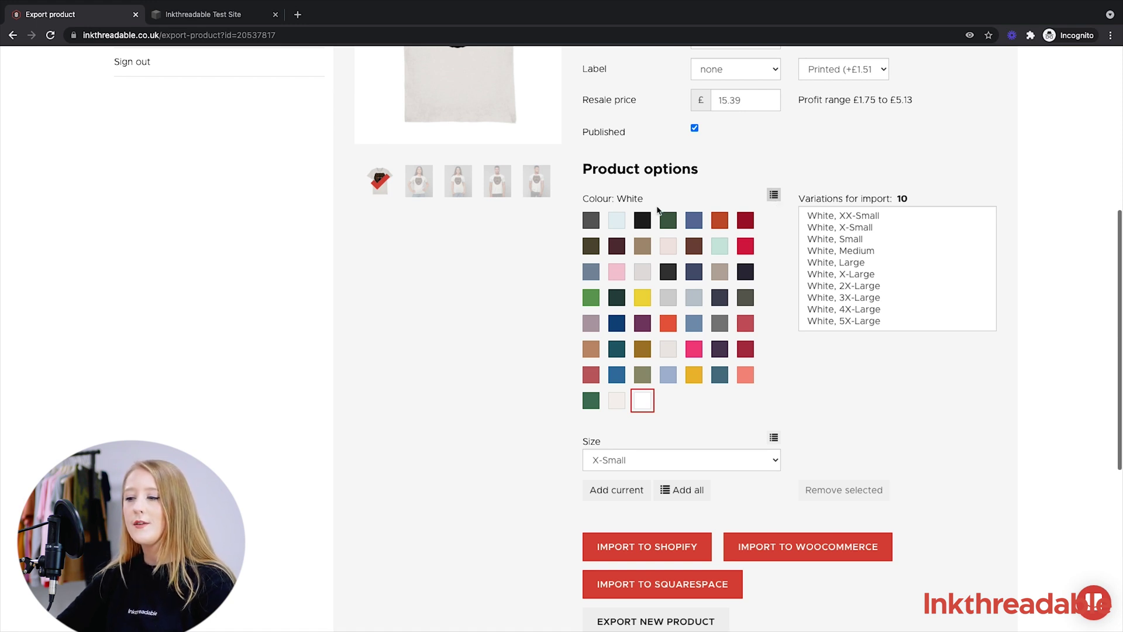
Step: Add Baby Blue in all six sizes and import the 16 variations to Squarespace
left_click(618, 220)
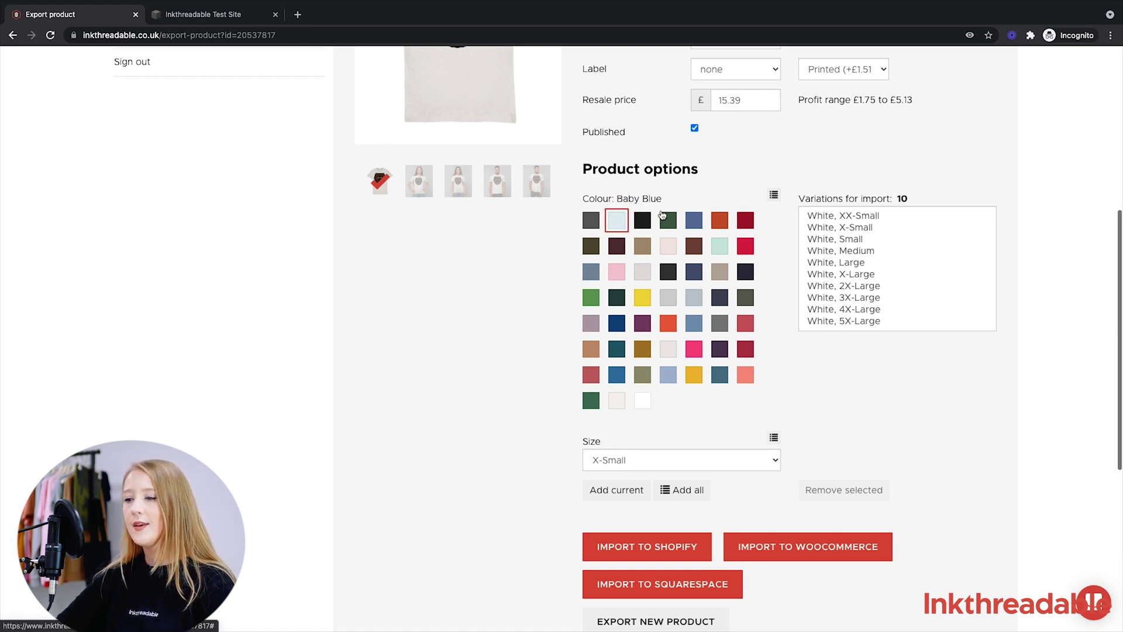
left_click(775, 198)
scroll(840, 263, "down", 3)
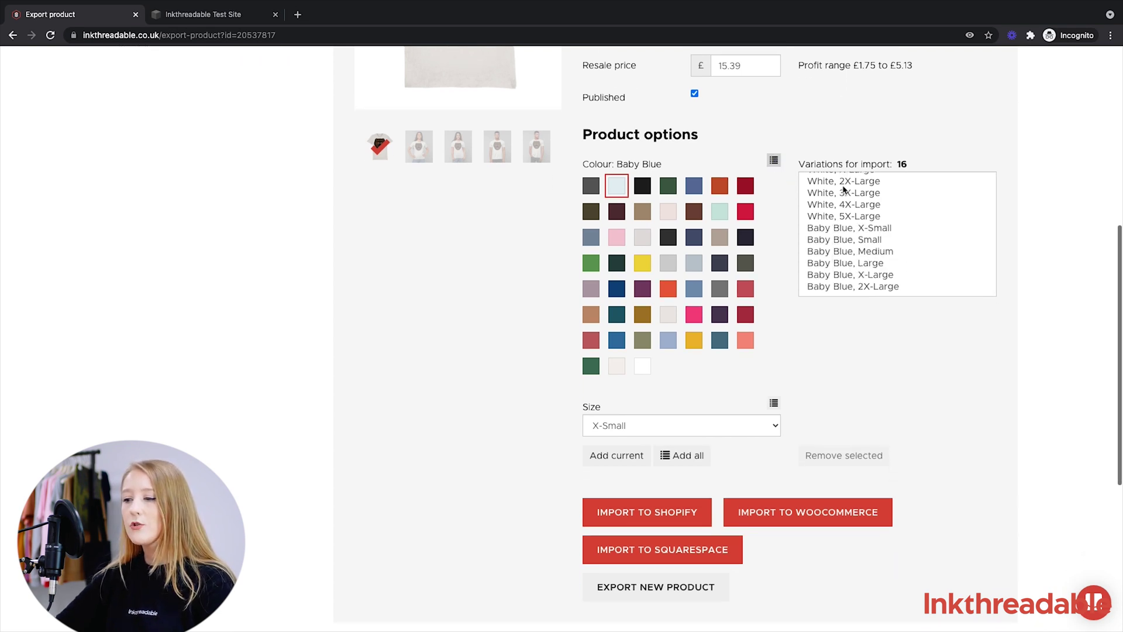
scroll(907, 260, "up", 6)
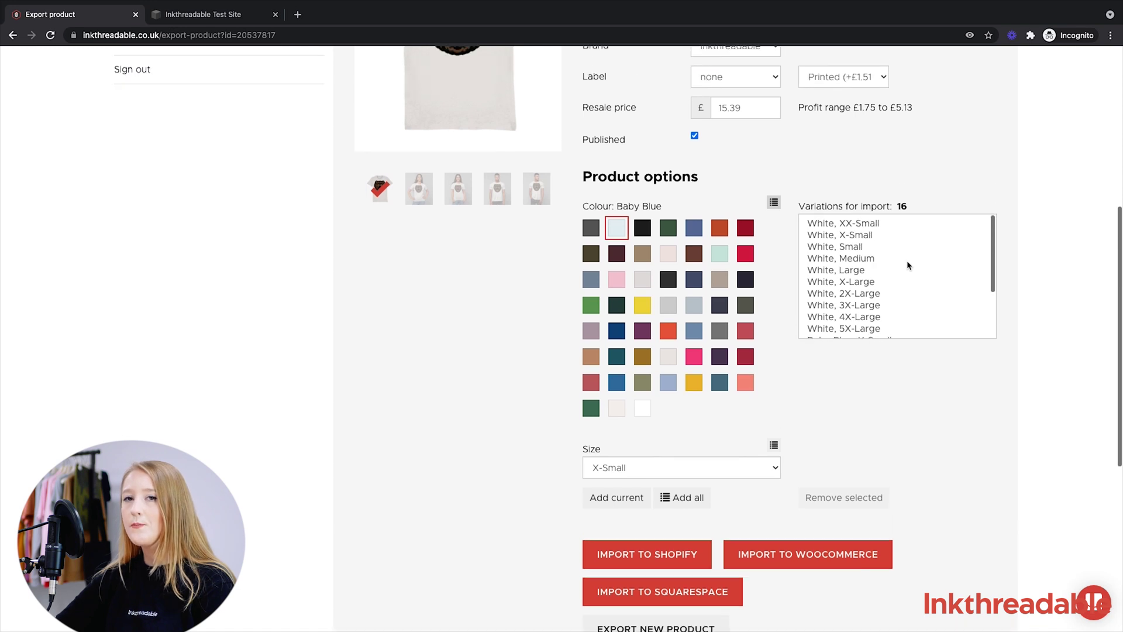
scroll(904, 323, "down", 6)
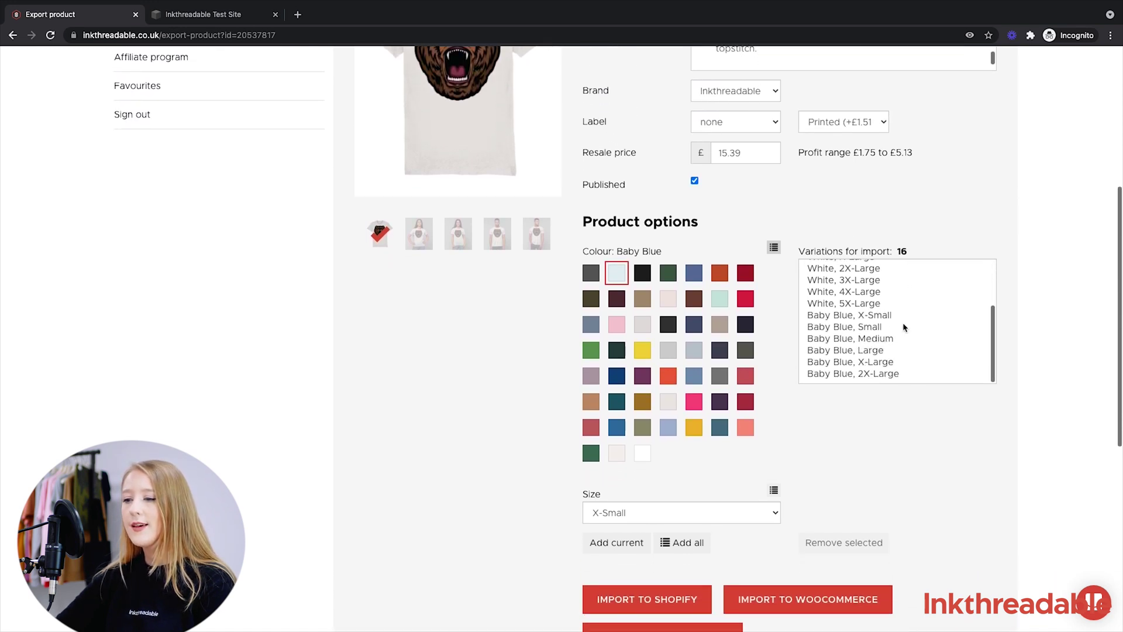
scroll(860, 397, "down", 1)
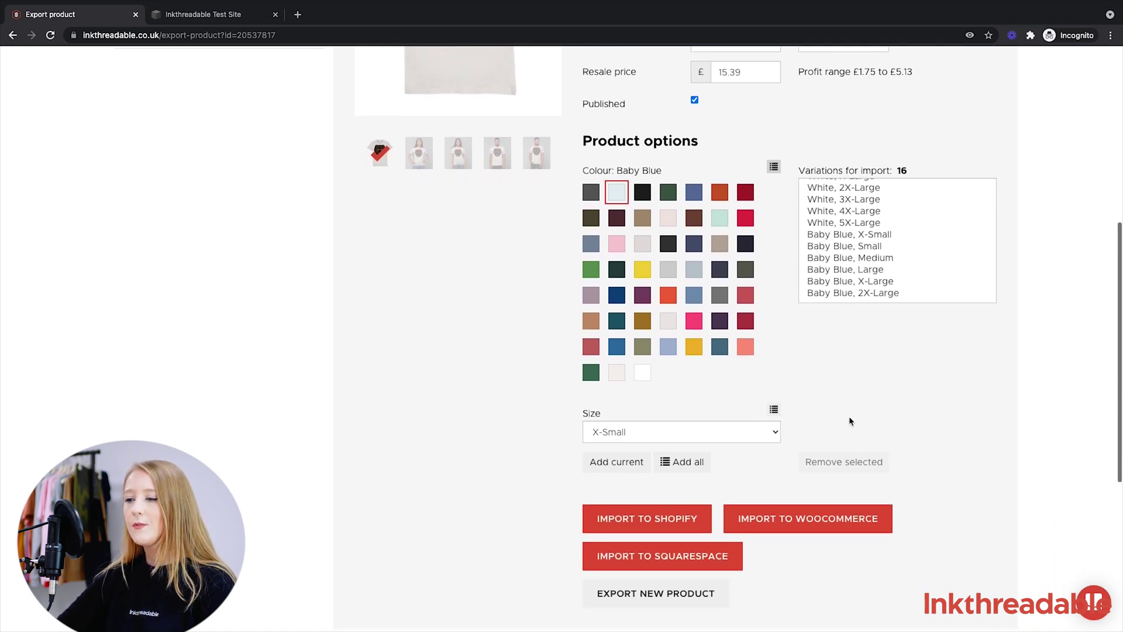
left_click(701, 555)
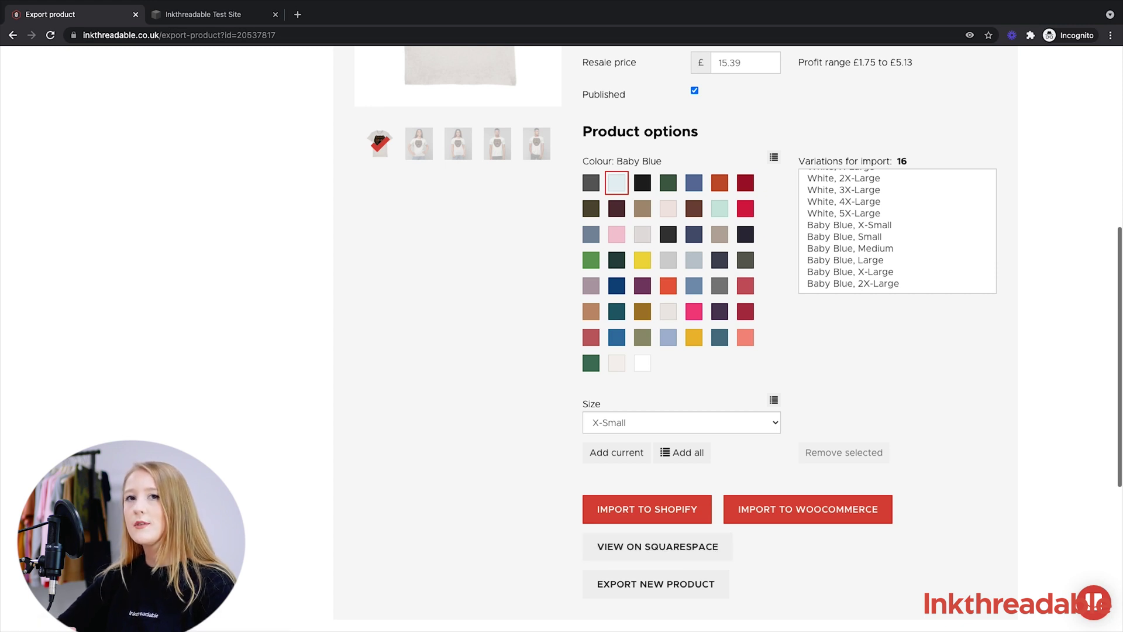
Step: Open the imported Creator Bear T-shirt Coloured product on Squarespace
key("super+Tab")
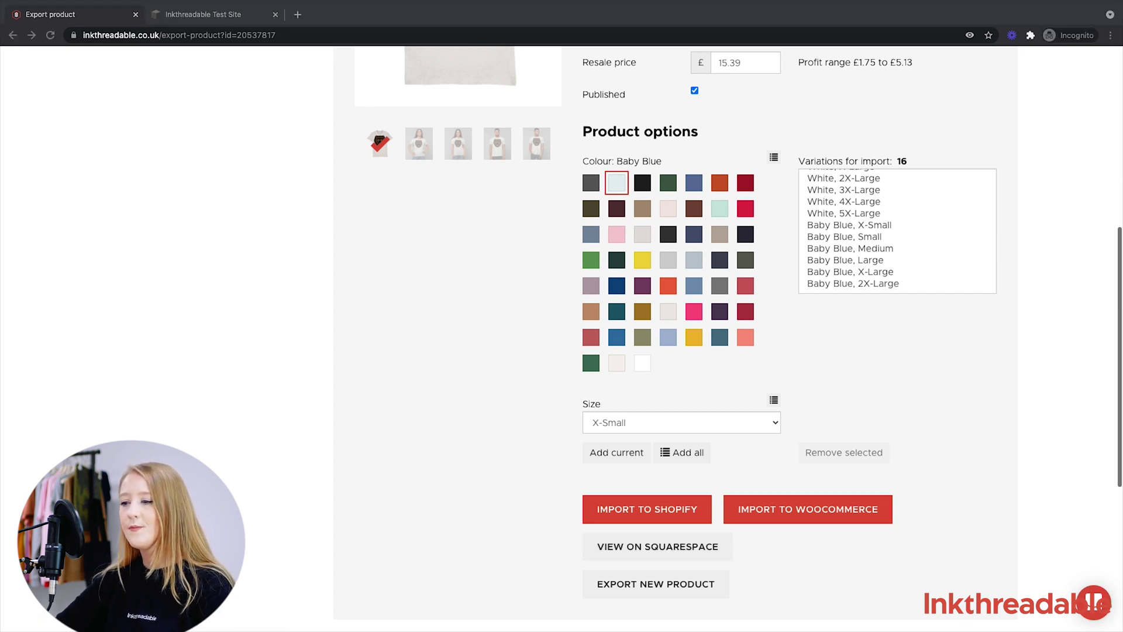
left_click(634, 546)
Step: Scroll the £15.39 bear T-shirt page on Squarespace to its colour and size choices
scroll(657, 201, "down", 3)
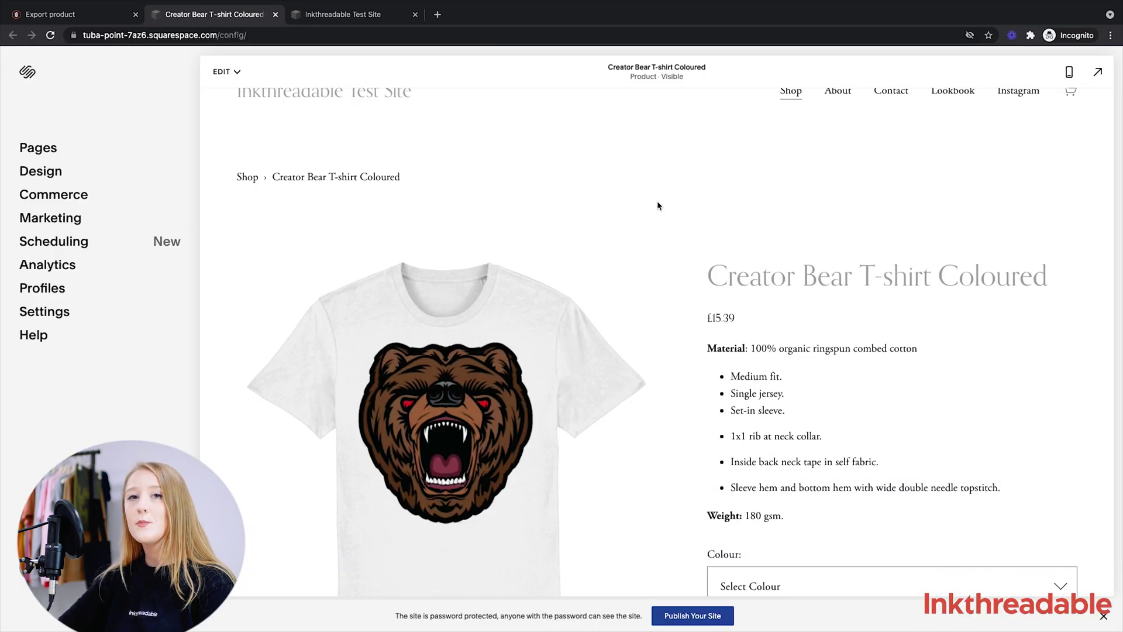